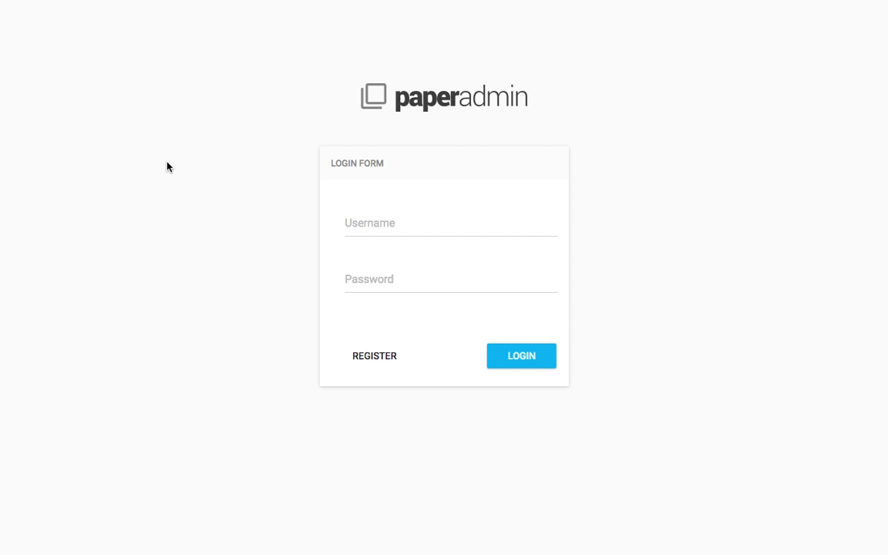
Switch from the PaperAdmin login form to the new-account registration form.
click(376, 359)
Enter the full name, username and the suggested e-mail address in the registration form.
click(454, 229)
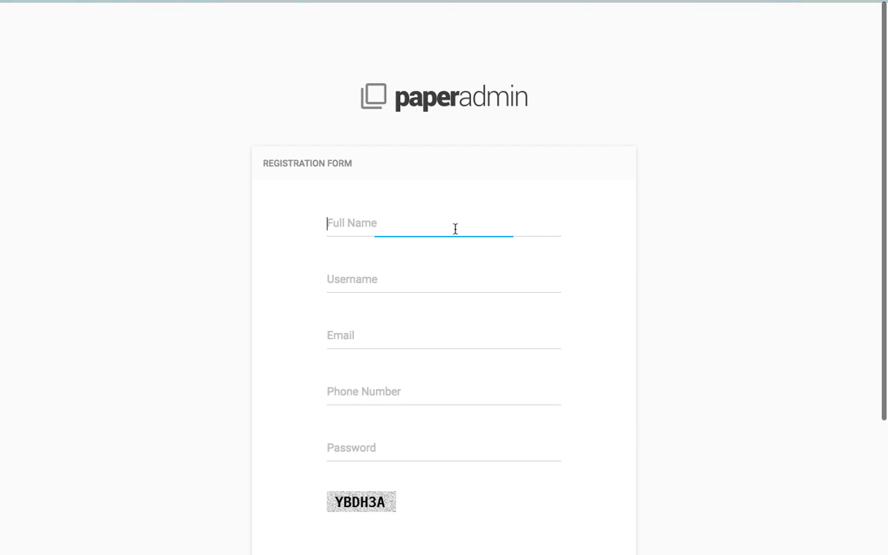
text(Tes)
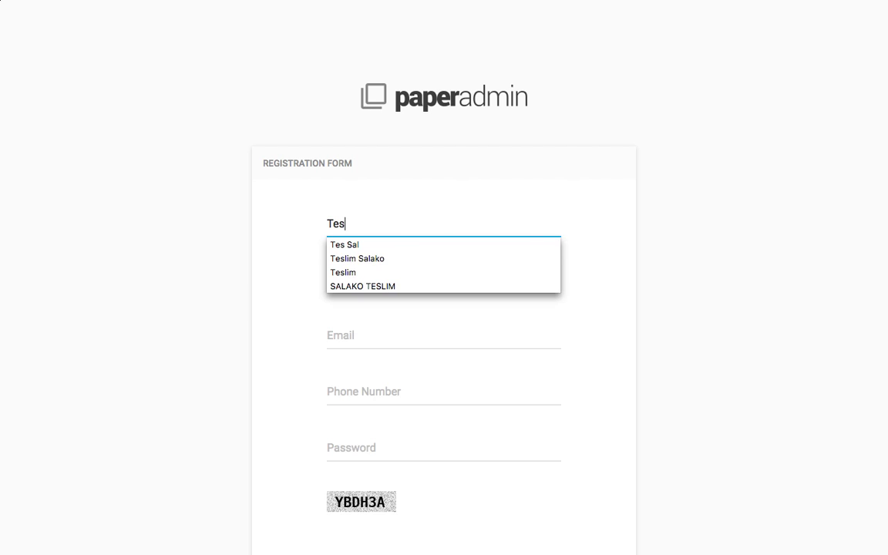
text( Sal)
key(Tab)
text(tessa)
key(BackSpace)
key(BackSpace)
text(rayo)
key(Tab)
text(tesco)
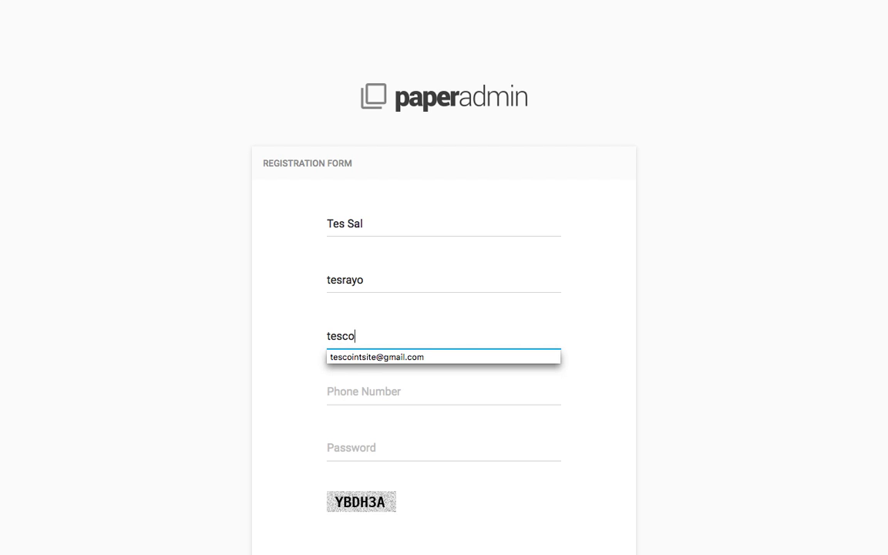
key(BackSpace)
key(super+a)
text(damoon)
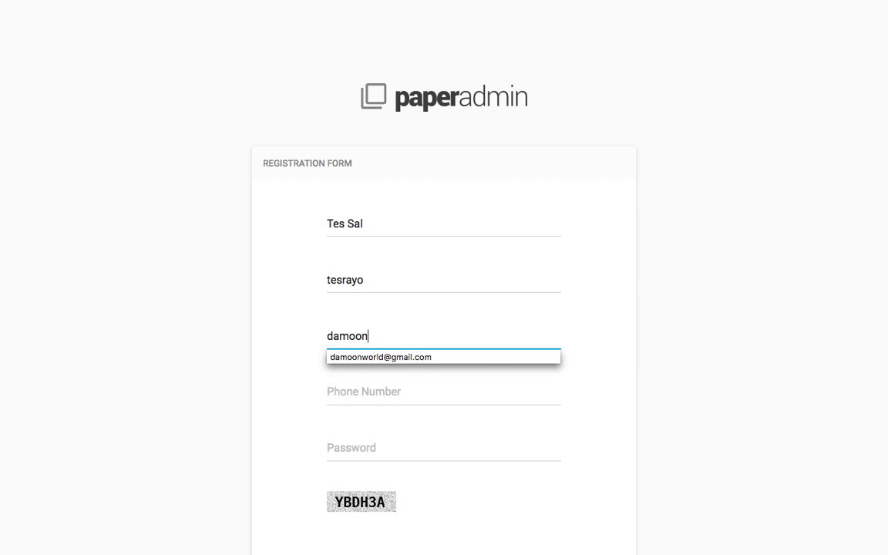
key(Down)
key(Tab)
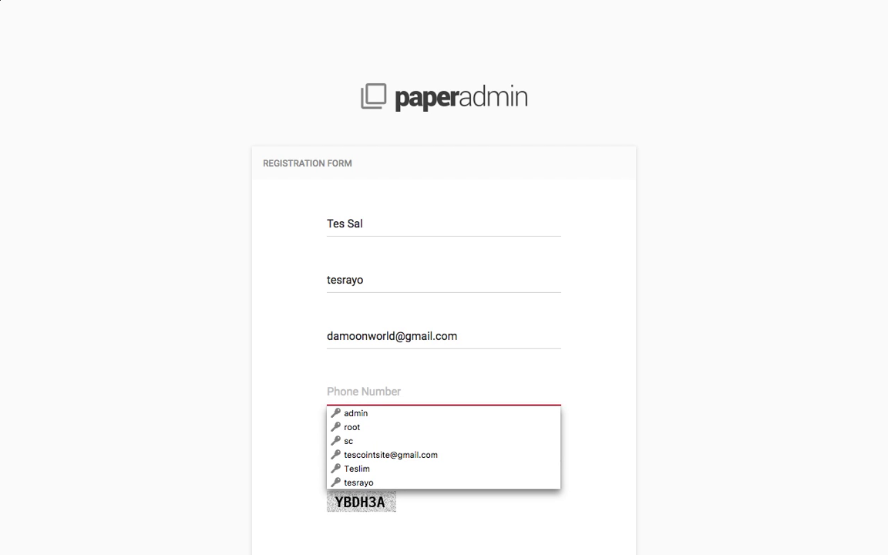
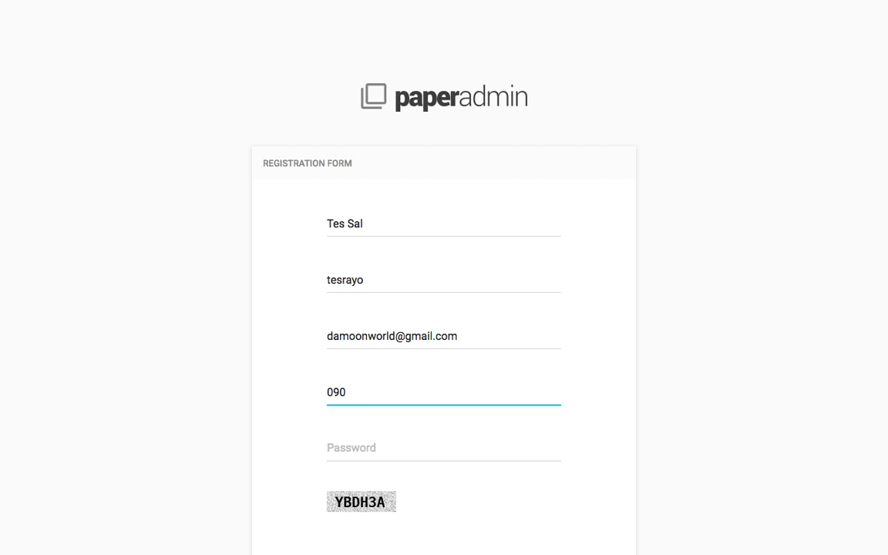
Fill in the phone number, password and captcha code, then submit the registration.
key(Tab)
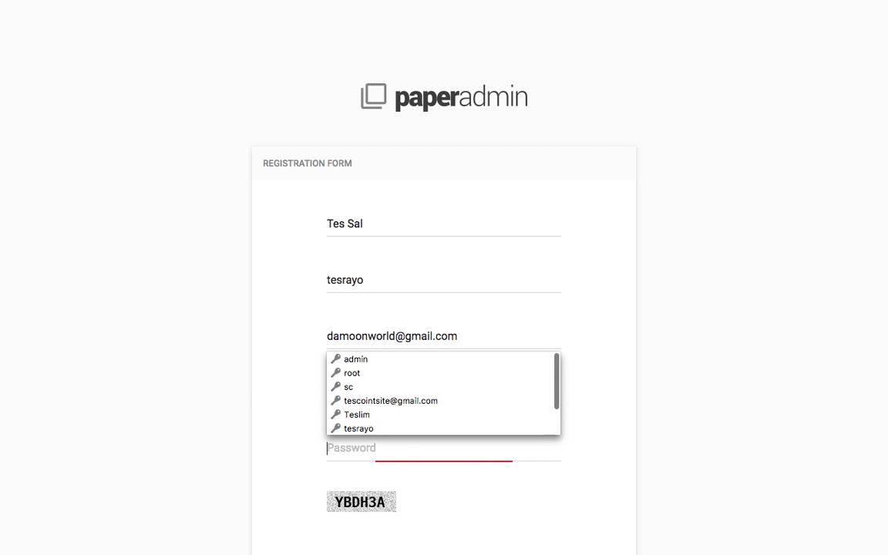
text(12345)
key(Tab)
text(YB)
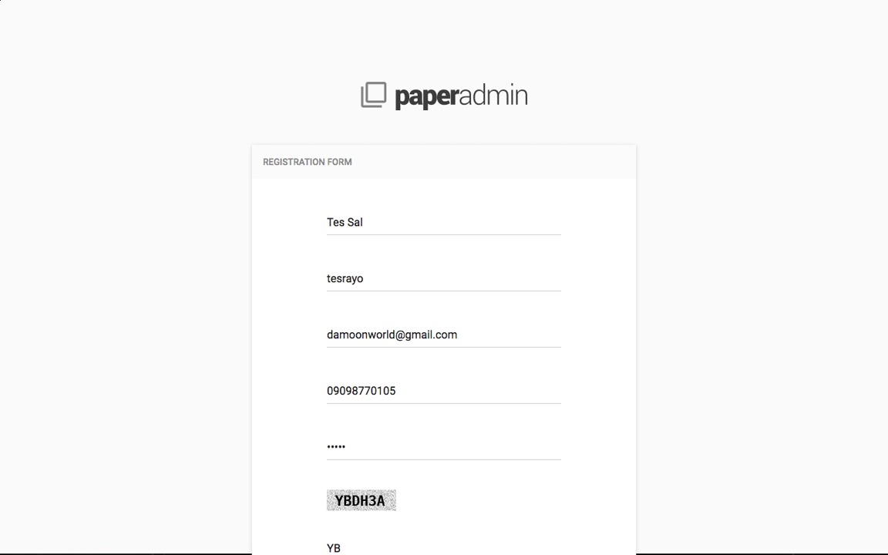
text(DH3A)
scroll(582, 240, down, 3)
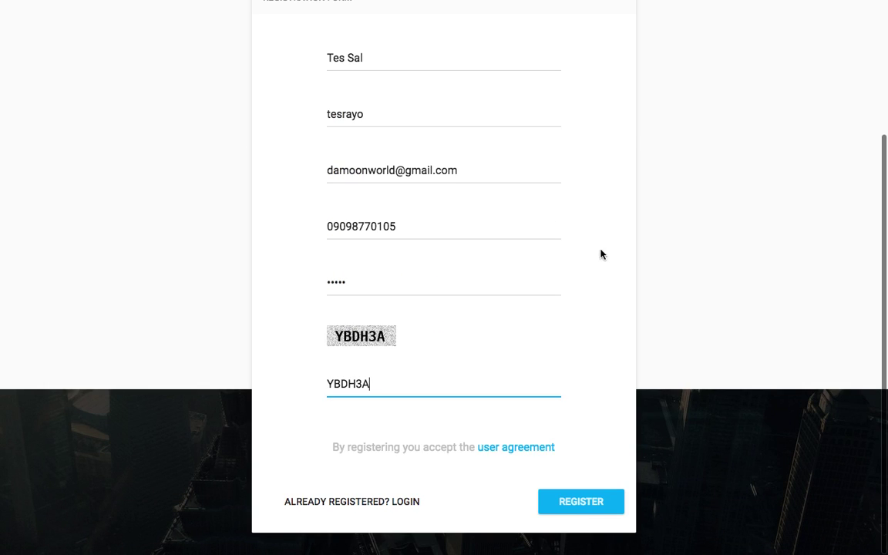
click(596, 502)
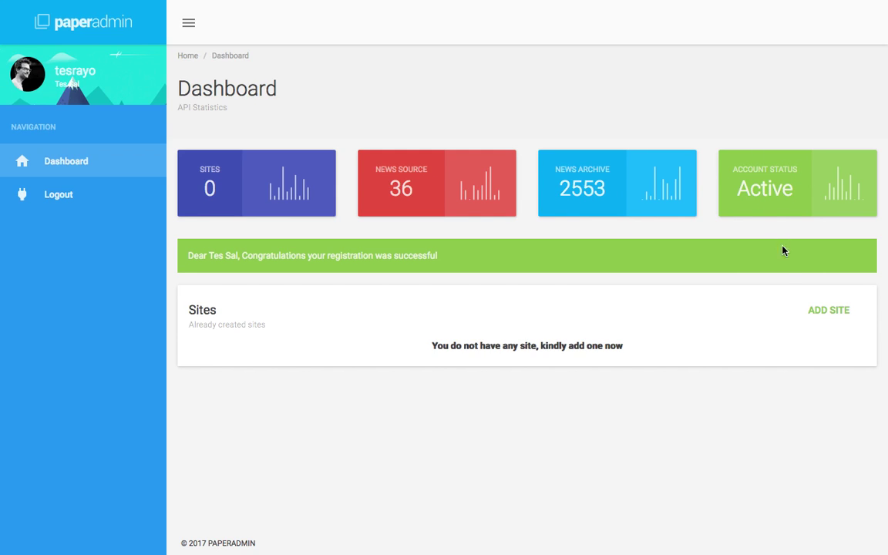
click(843, 324)
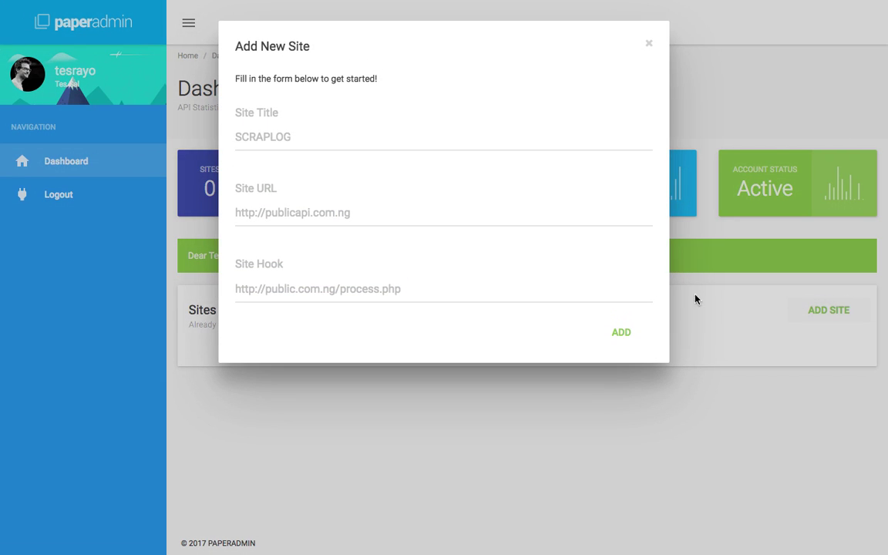
click(328, 136)
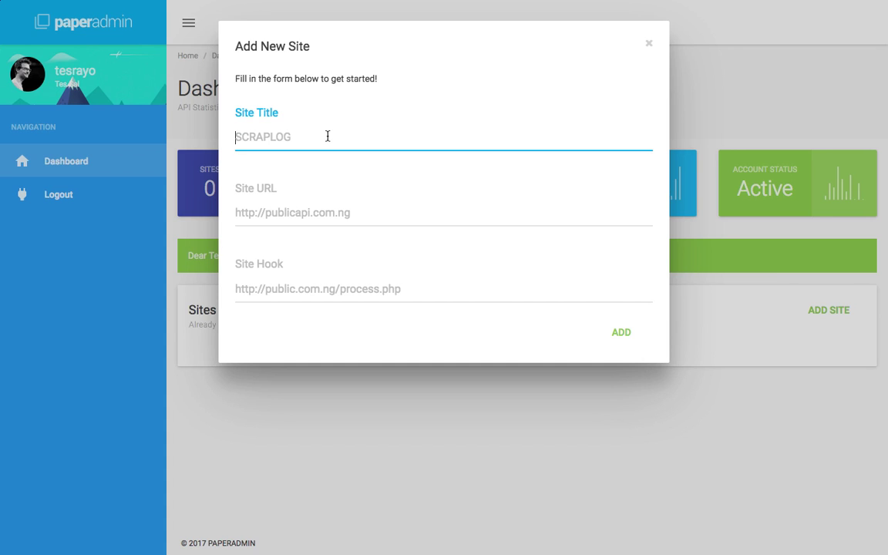
text(WP)
click(443, 213)
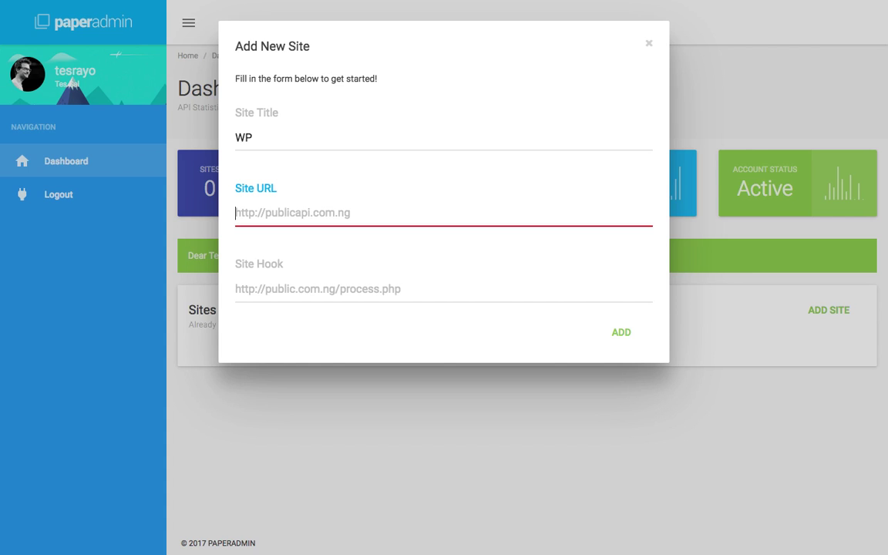
text(l)
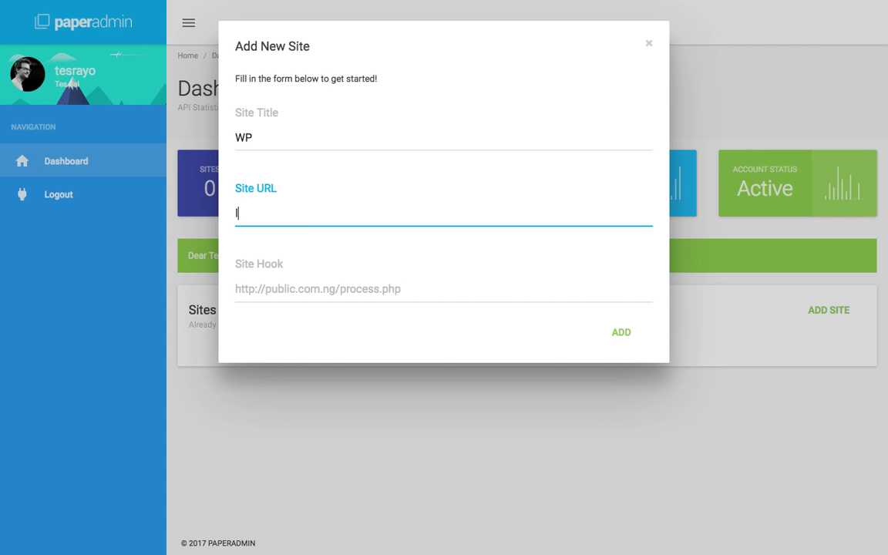
text(ocalhost)
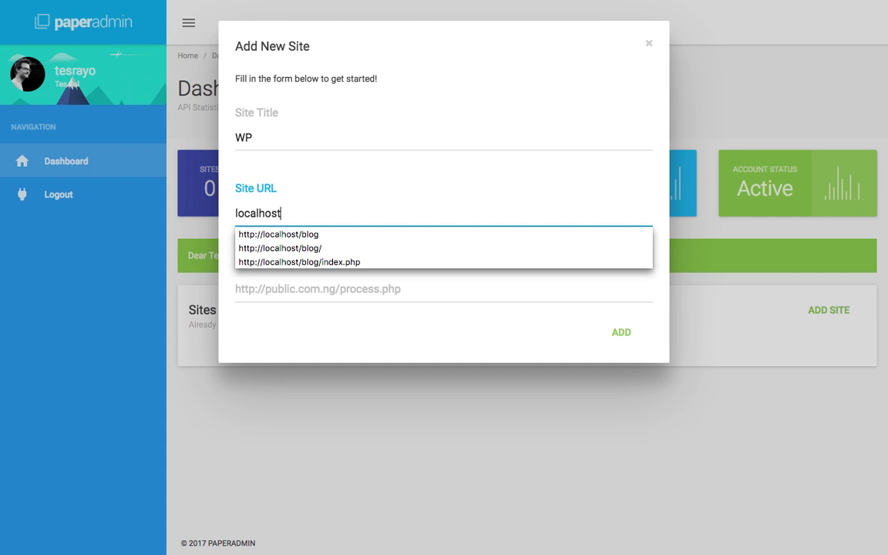
text(/)
key(Down)
key(Return)
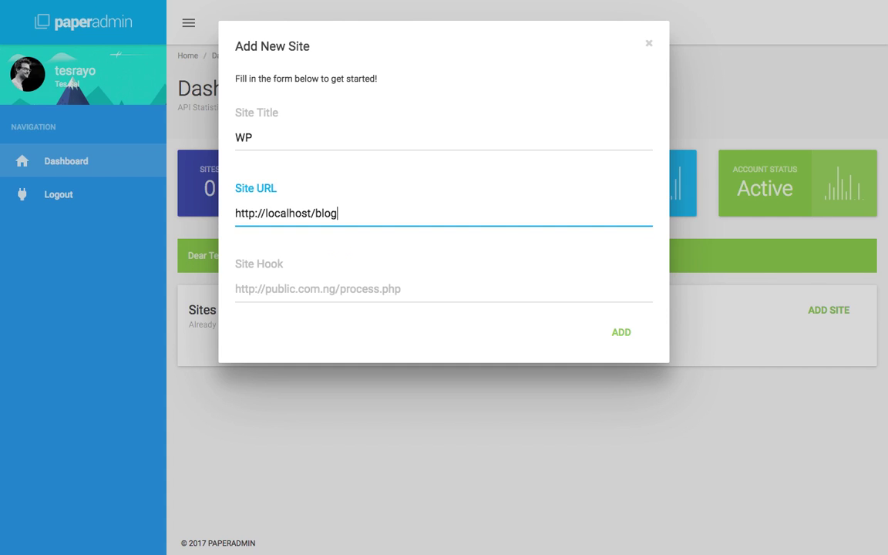
key(BackSpace)
key(BackSpace)
key(BackSpace)
key(BackSpace)
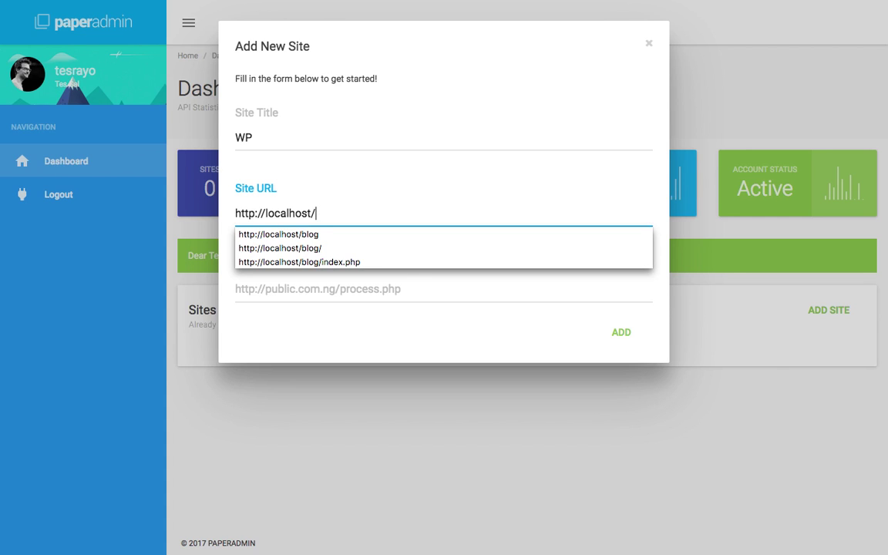
text(wp)
key(Tab)
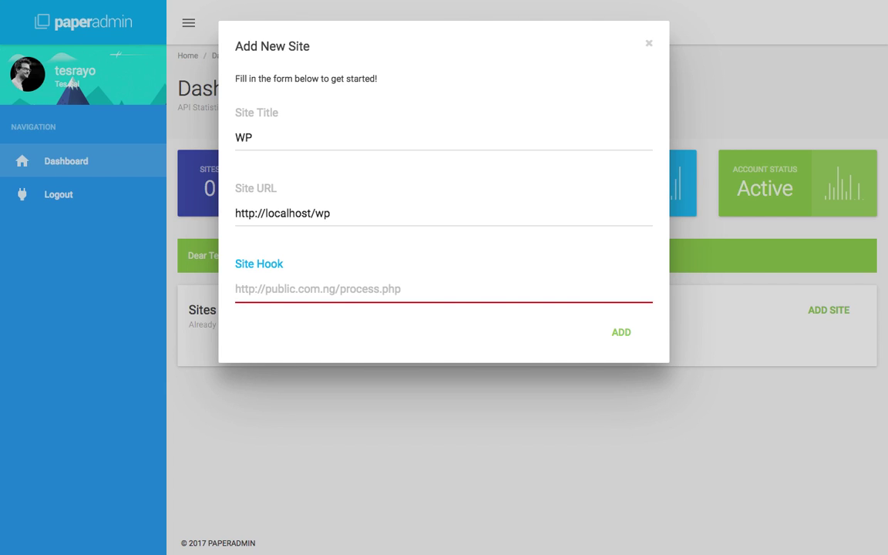
text(lo)
key(BackSpace)
key(BackSpace)
text(ht)
key(Down)
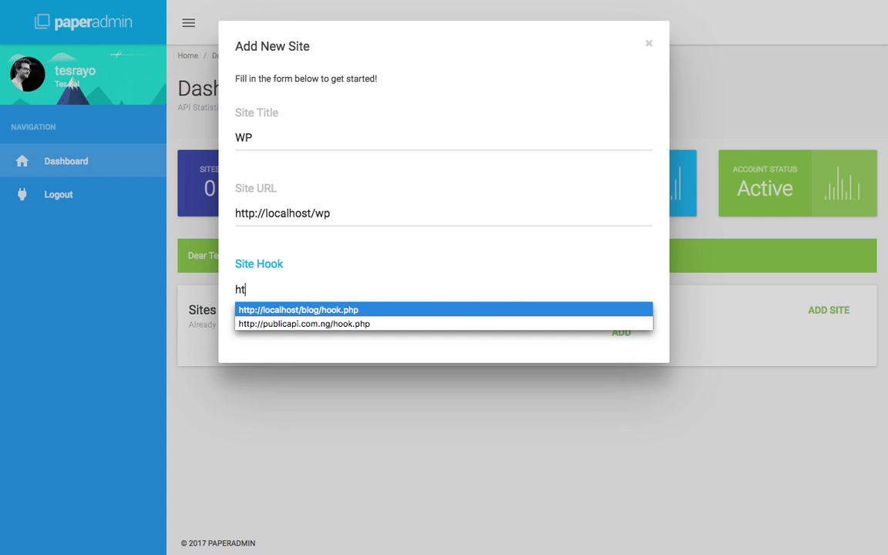
key(Return)
key(BackSpace)
key(BackSpace)
key(BackSpace)
key(BackSpace)
key(BackSpace)
key(BackSpace)
key(BackSpace)
key(BackSpace)
key(BackSpace)
key(BackSpace)
key(BackSpace)
key(BackSpace)
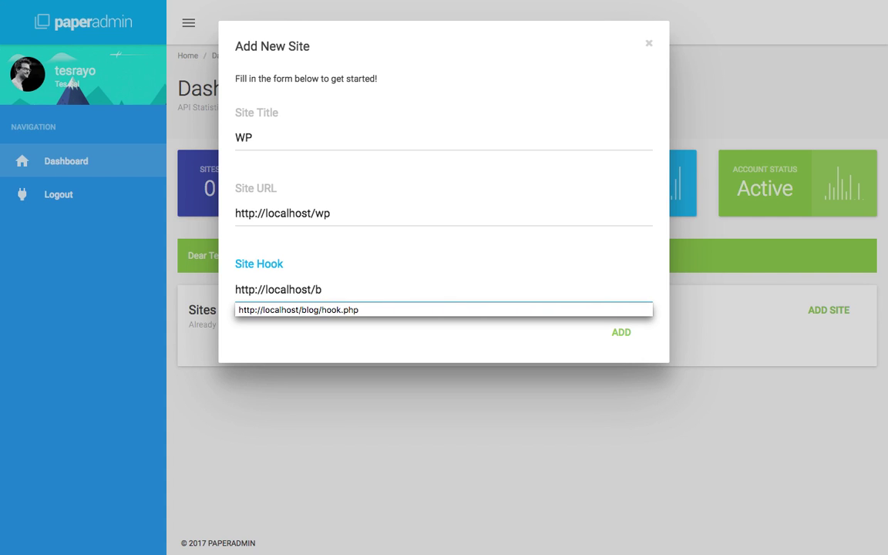
key(BackSpace)
text(wp/cron.php)
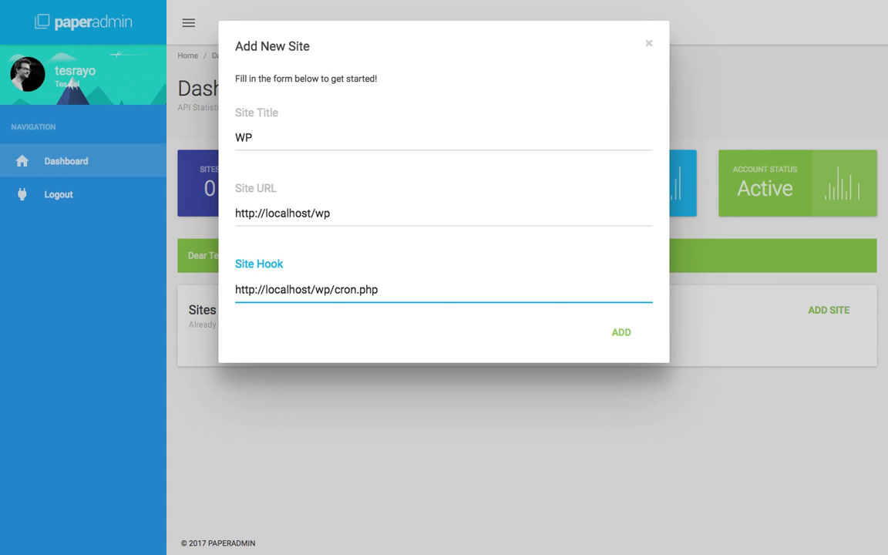
click(628, 348)
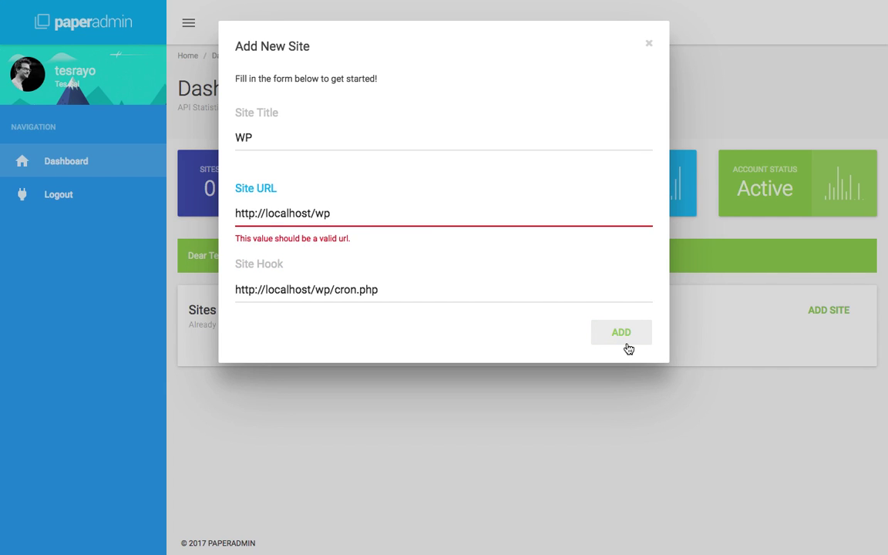
text(.php)
key(BackSpace)
key(BackSpace)
key(BackSpace)
key(BackSpace)
text(/index.php)
click(618, 333)
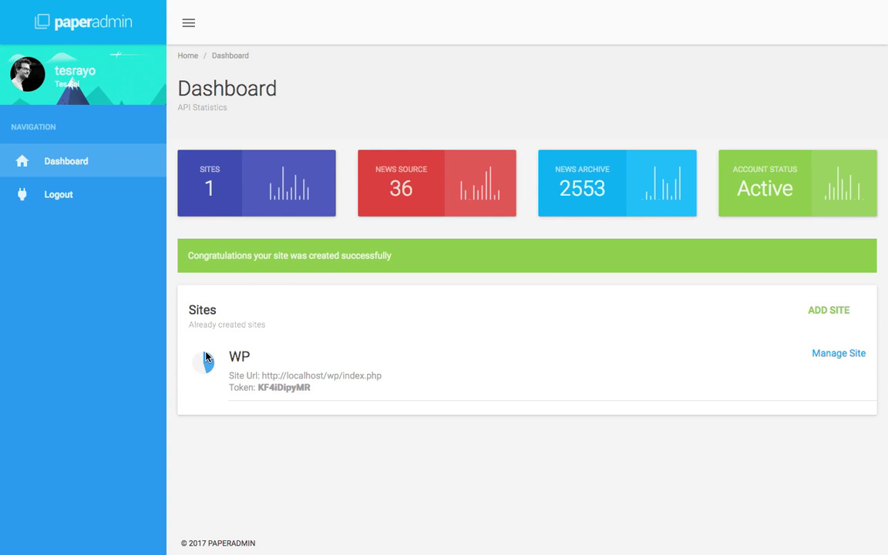
Select the WP site's token, open its management page and view its pending hooks.
double_click(276, 387)
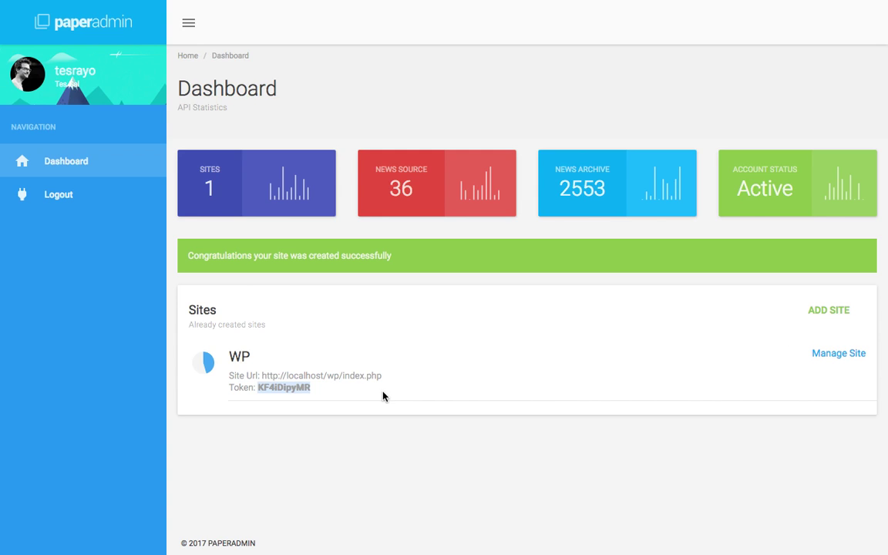
click(815, 357)
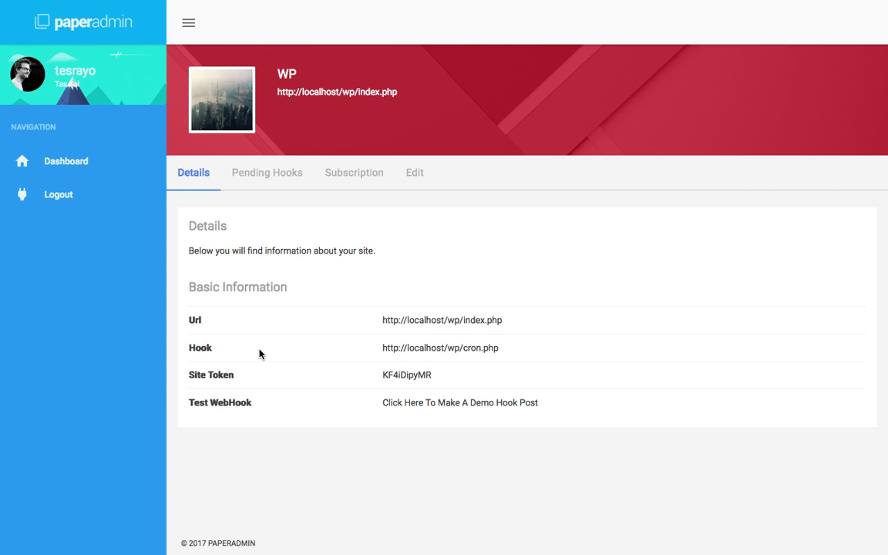
double_click(213, 377)
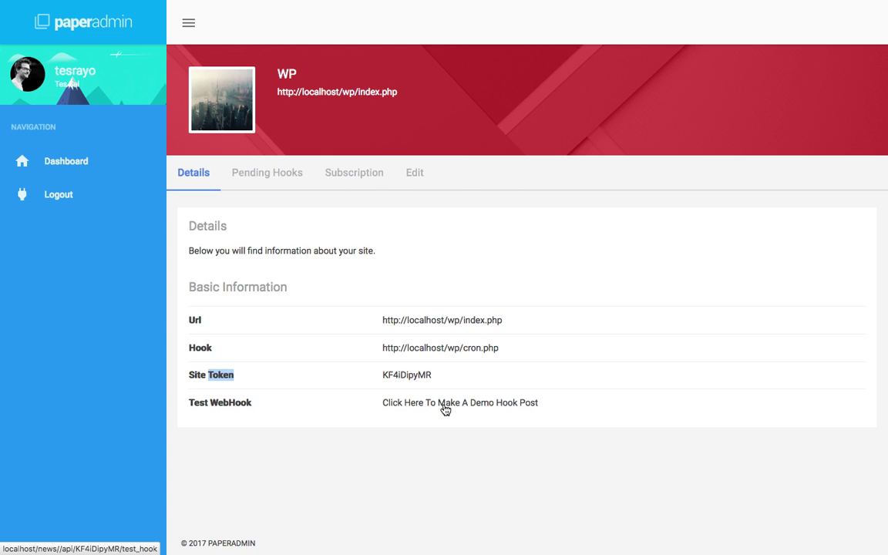
click(268, 172)
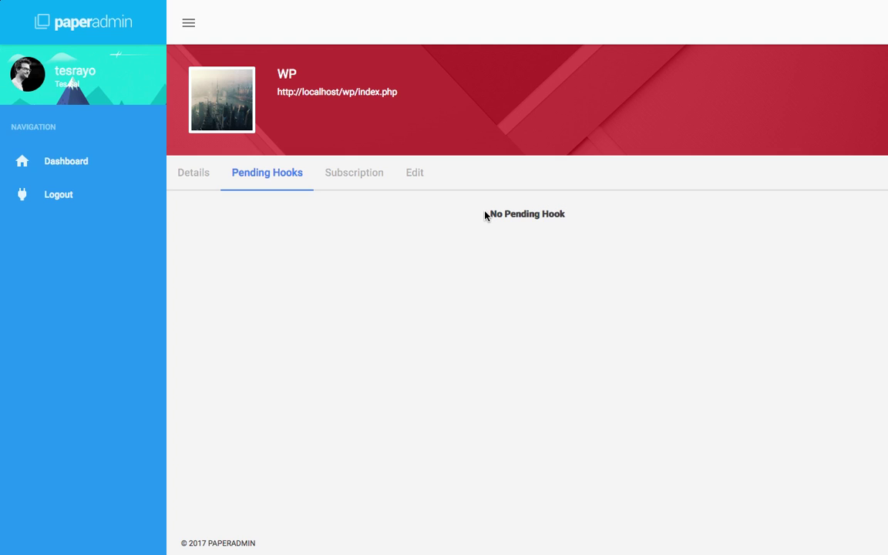
Browse the WP site's subscription sources, from Vanguard News to New Telegraph Online.
click(360, 177)
scroll(397, 219, down, 2)
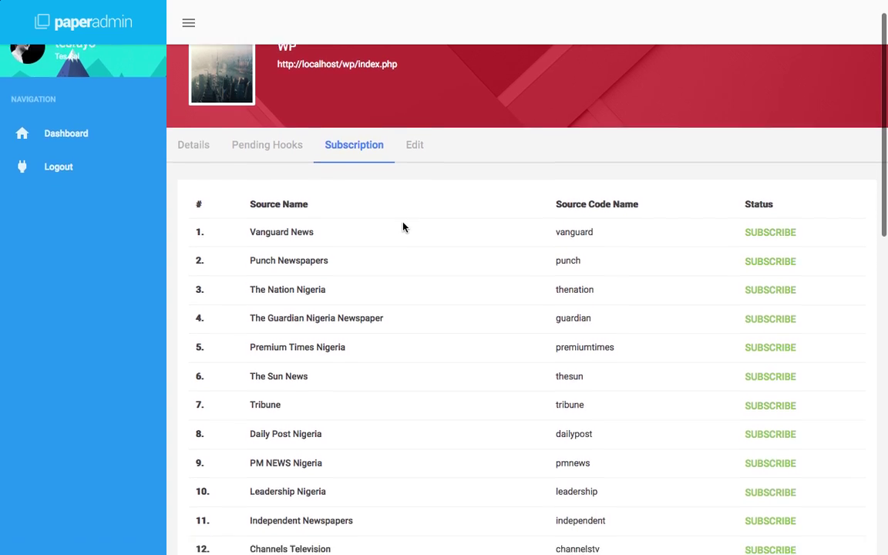
scroll(402, 226, down, 1)
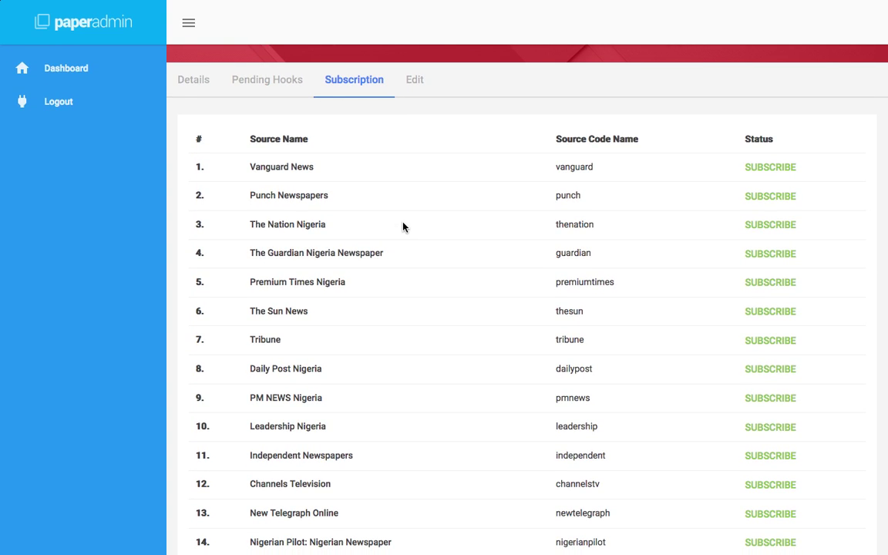
scroll(402, 227, down, 3)
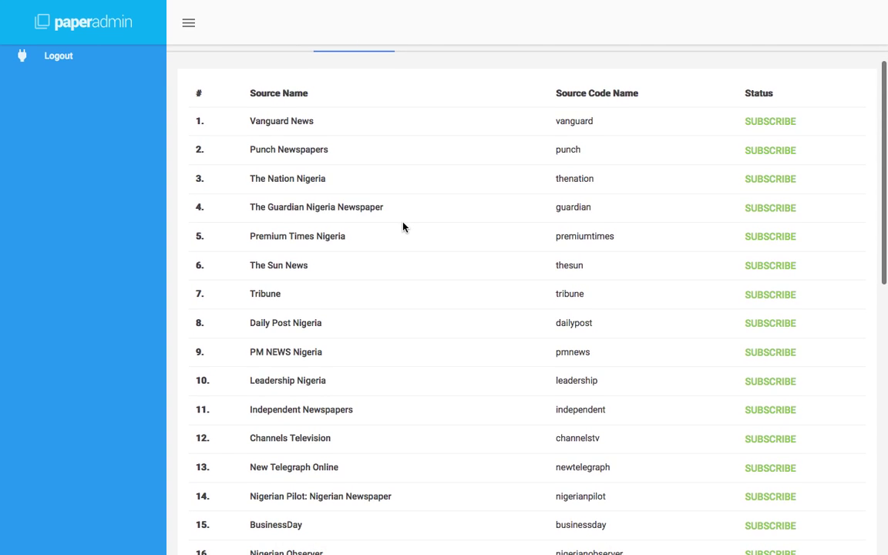
scroll(403, 227, down, 15)
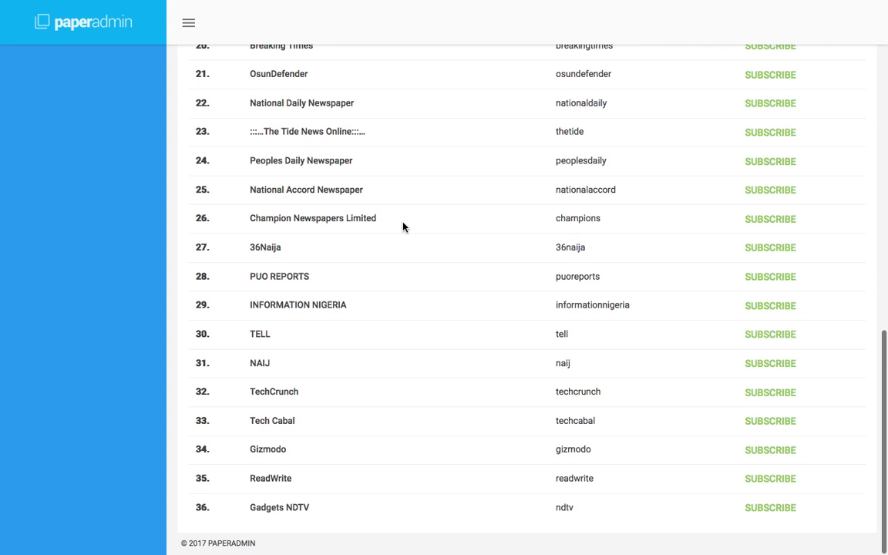
scroll(402, 227, up, 8)
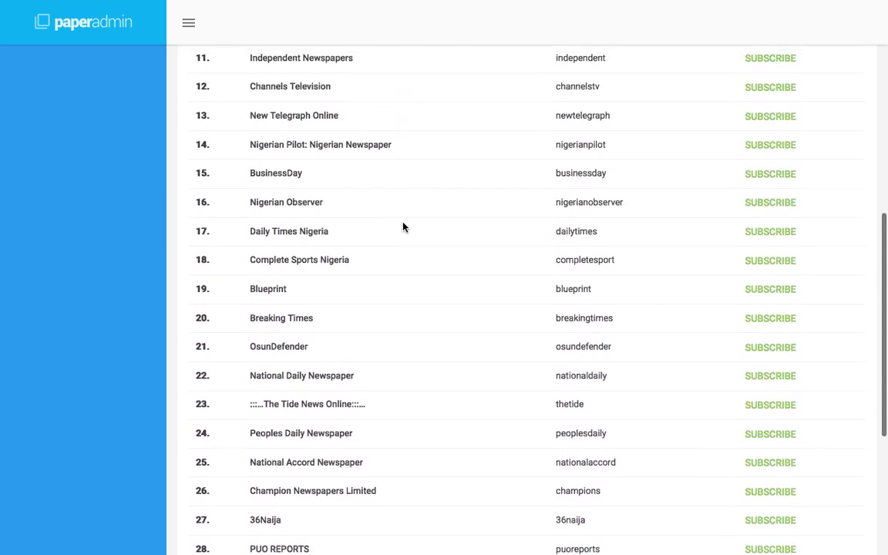
scroll(402, 226, up, 12)
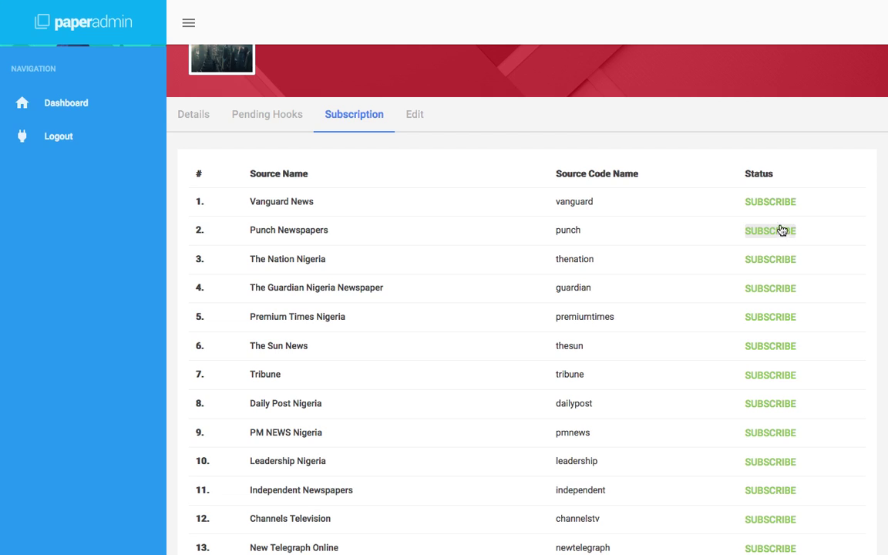
Subscribe to Vanguard News, Punch Newspapers and Channels Television, reopening the source list each time.
click(768, 204)
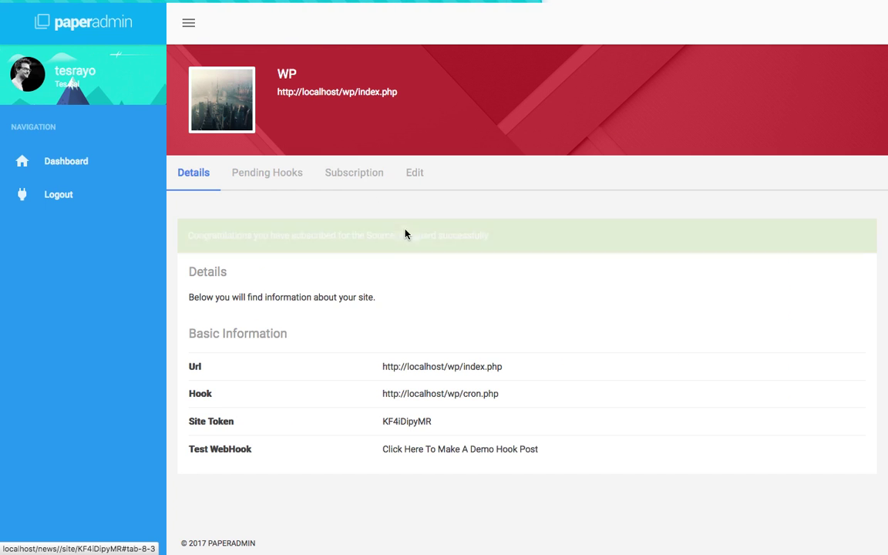
click(376, 183)
scroll(809, 339, down, 2)
click(749, 275)
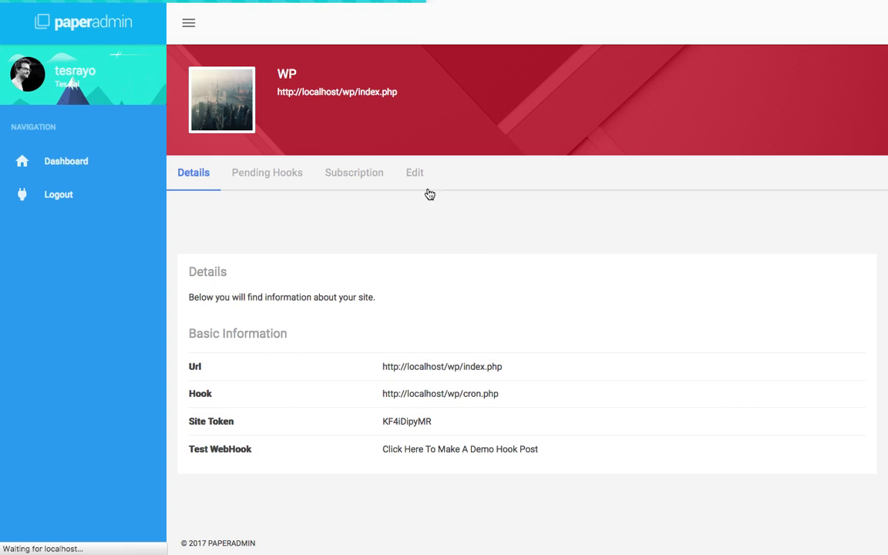
click(379, 179)
scroll(636, 460, down, 5)
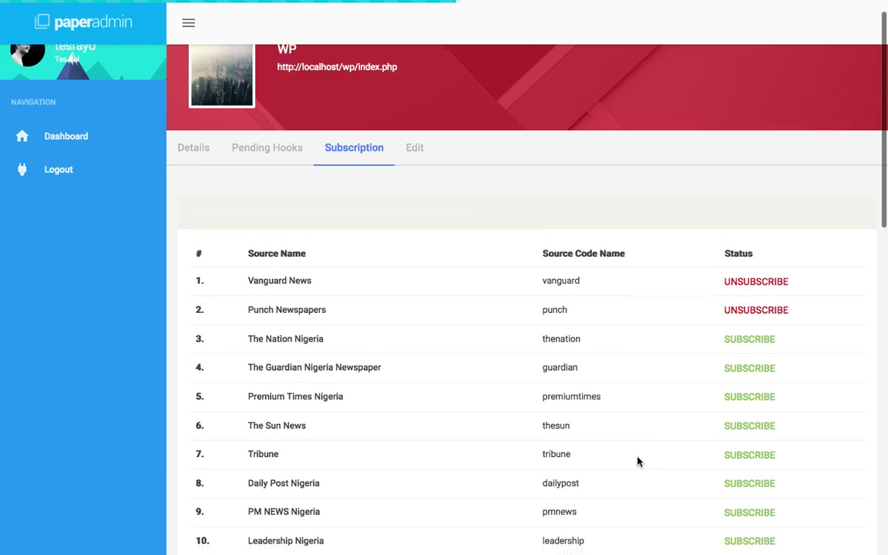
click(742, 410)
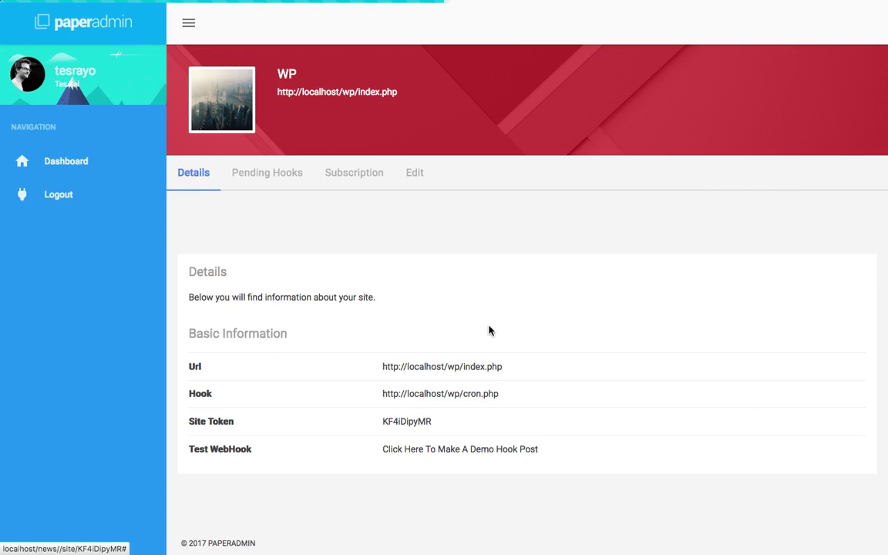
click(347, 174)
scroll(509, 408, down, 3)
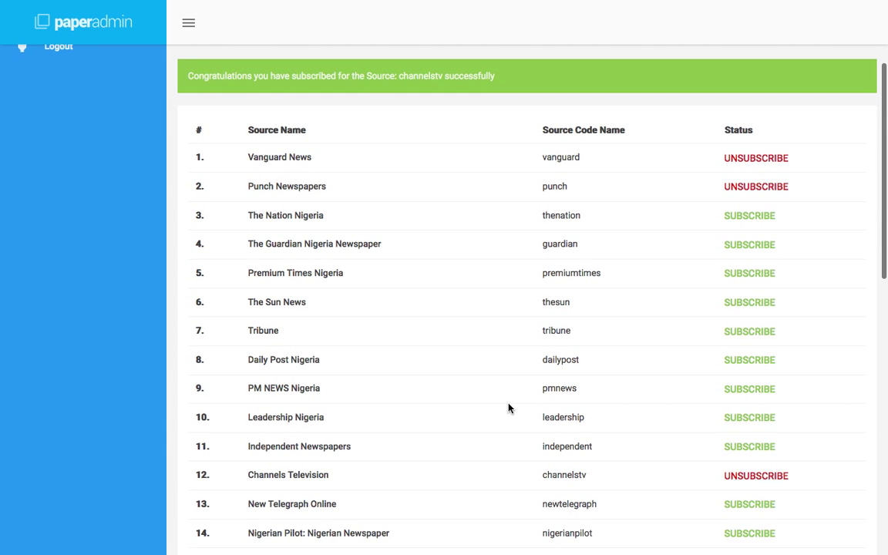
scroll(508, 409, up, 3)
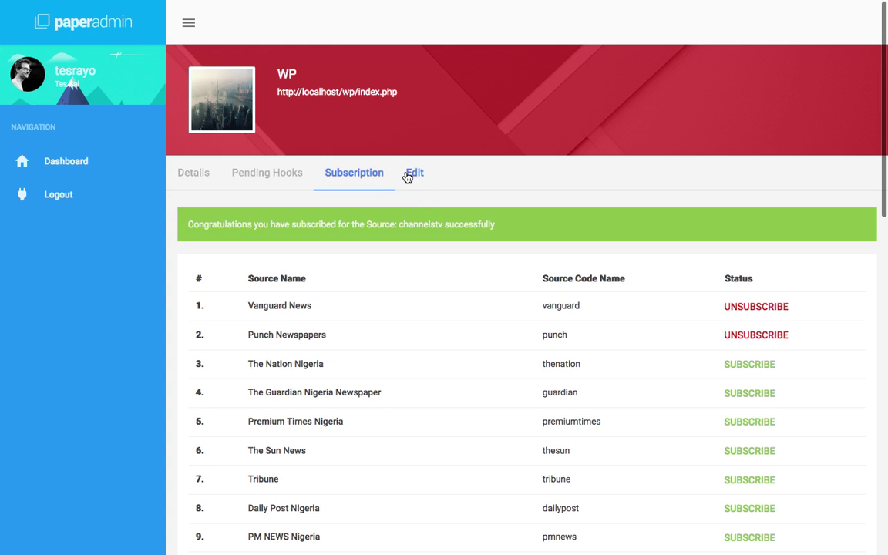
click(410, 174)
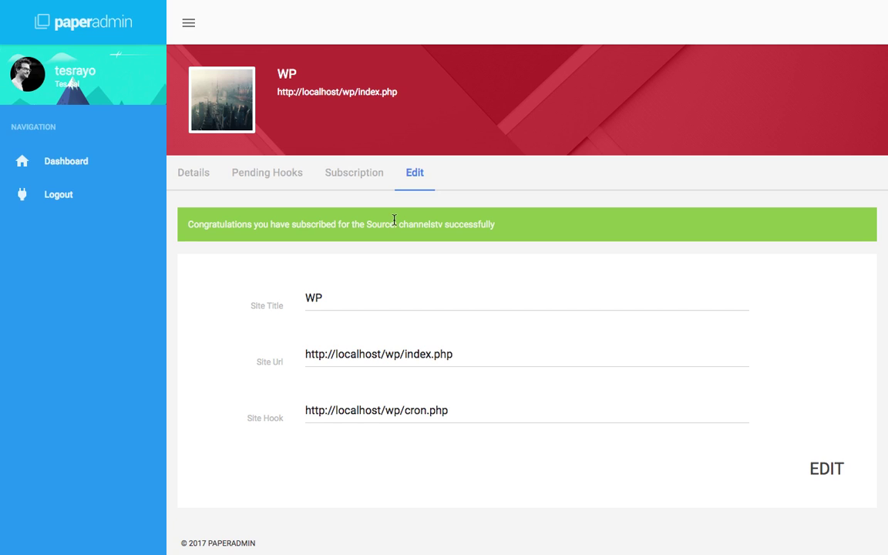
Go back from the site's Edit form to the WordPress login page.
key(ctrl+Left)
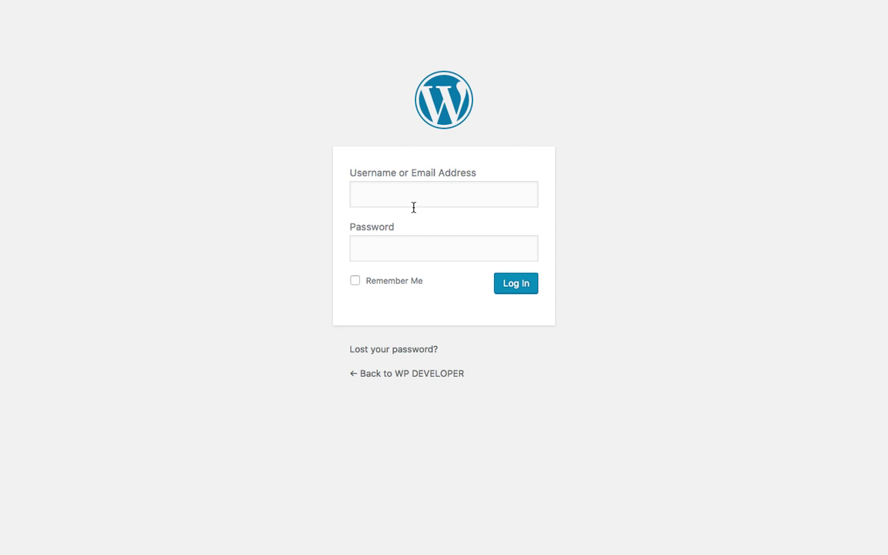
Sign in to the WP DEVELOPER admin with the site's username and password.
click(415, 205)
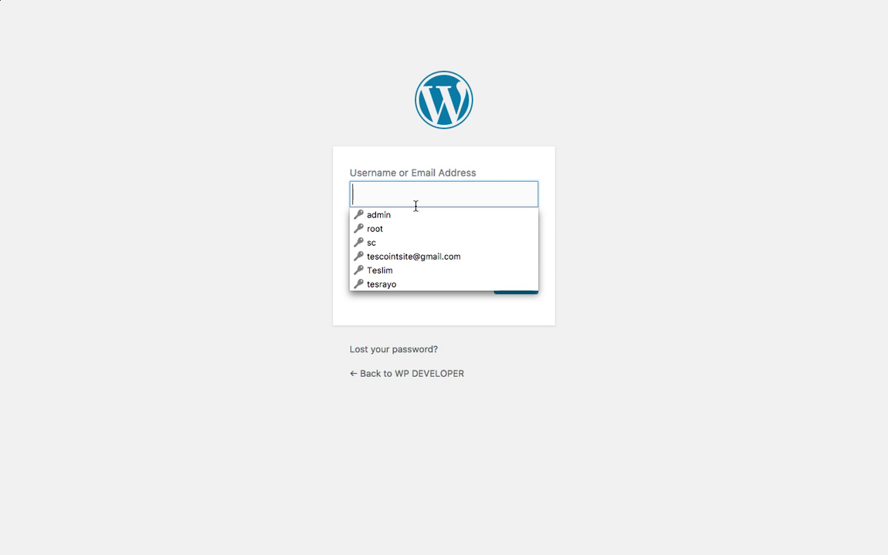
text(wp)
key(Tab)
text(••)
key(Return)
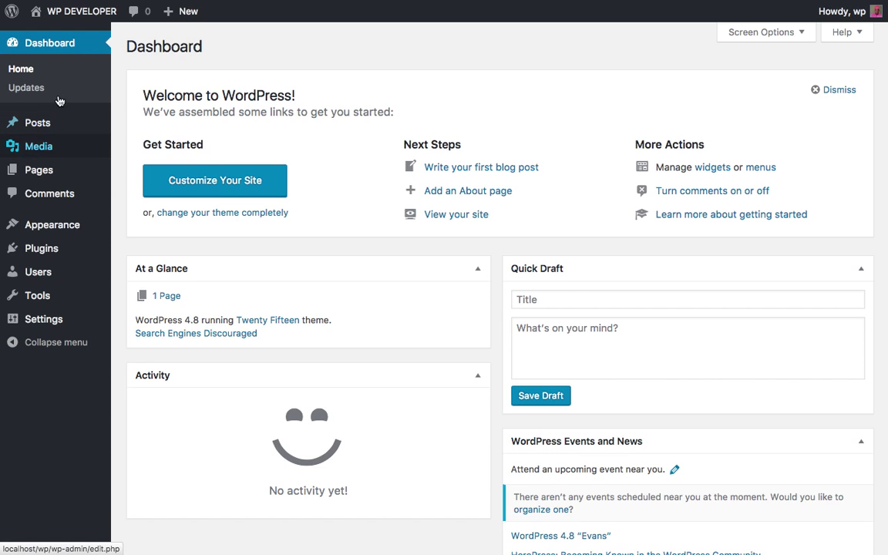
click(61, 14)
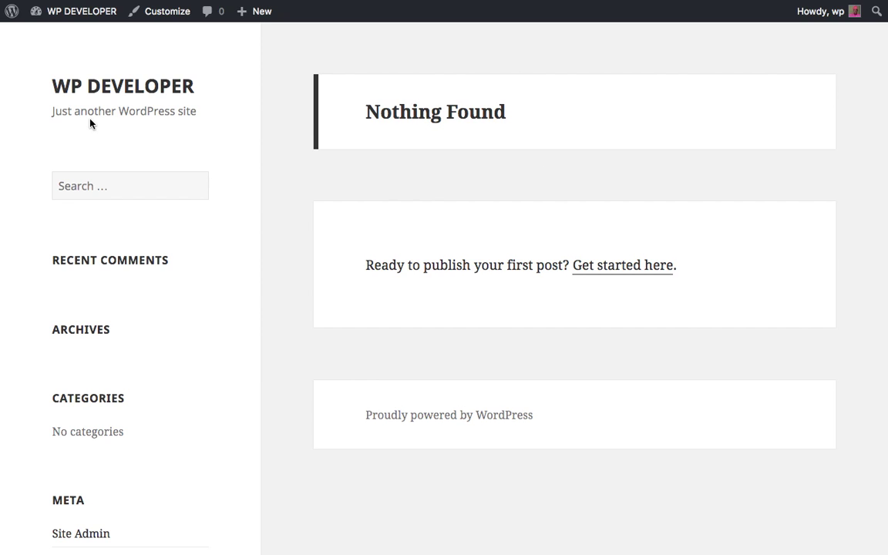
mouse_move(93, 3)
click(91, 14)
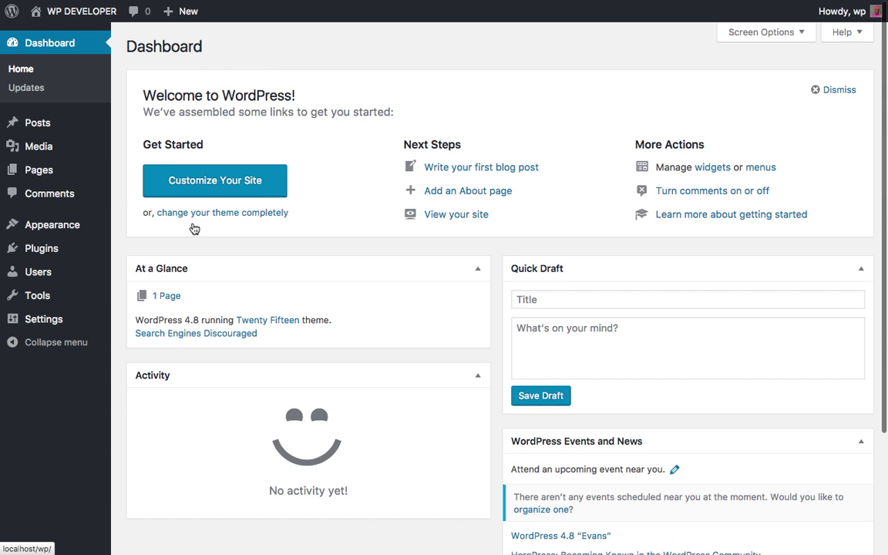
mouse_move(107, 261)
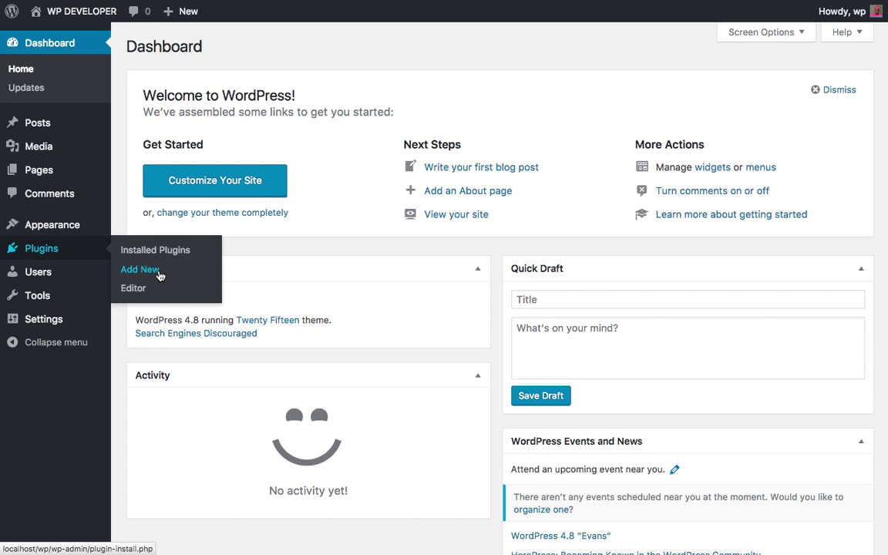
Upload rayolabs_paper_admin.zip from the Desktop via Plugins > Add New and install it.
click(152, 274)
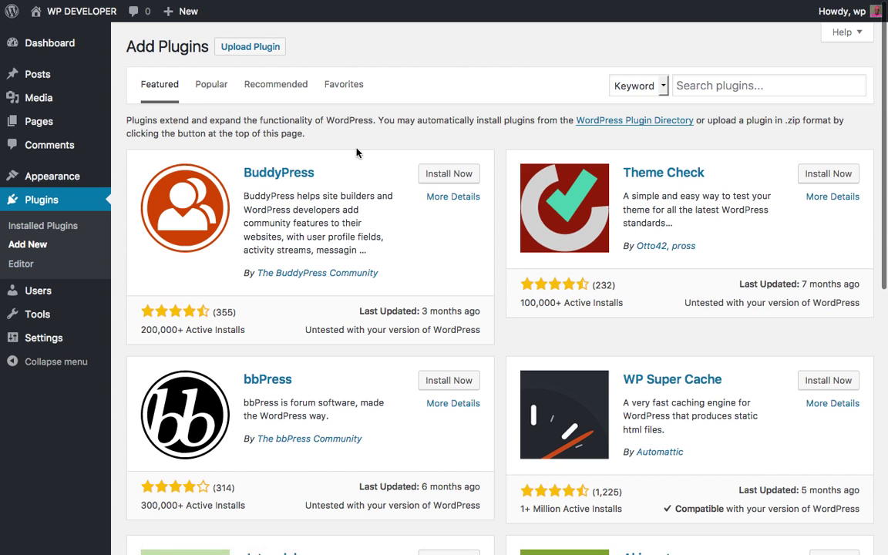
click(259, 48)
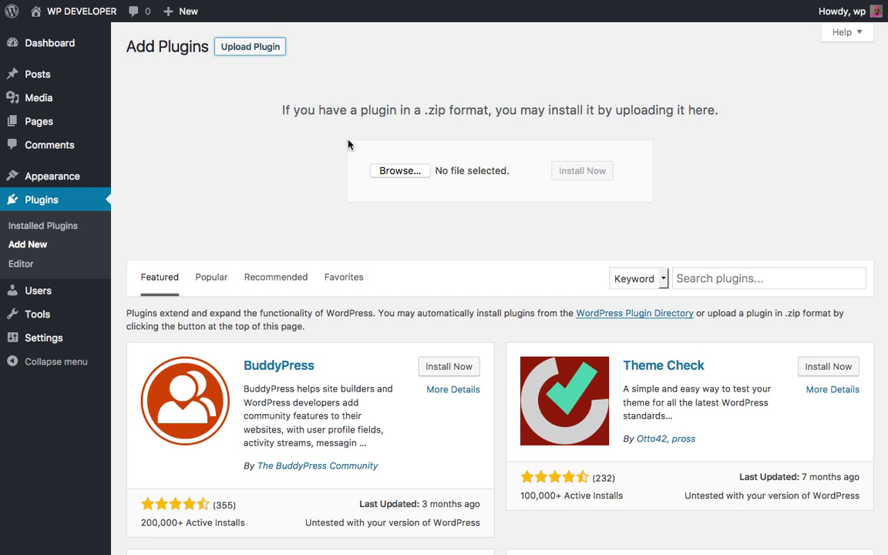
click(397, 171)
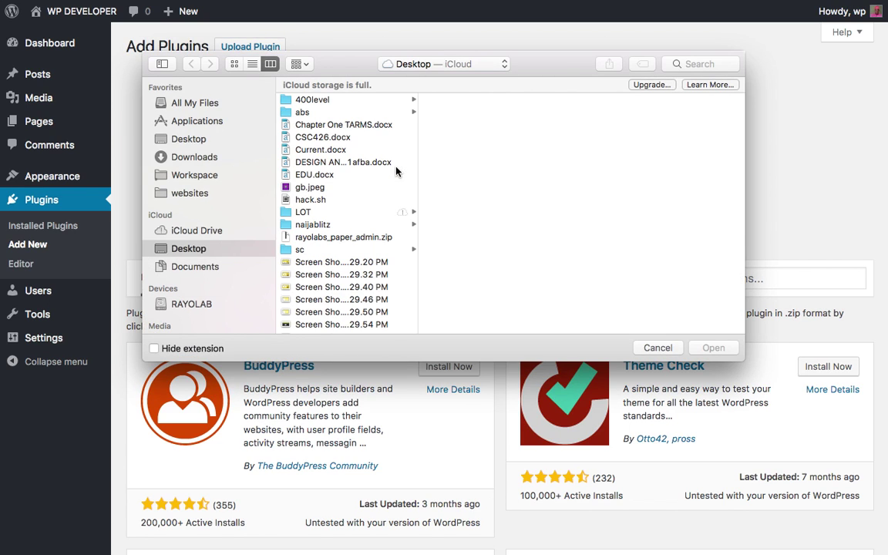
click(320, 237)
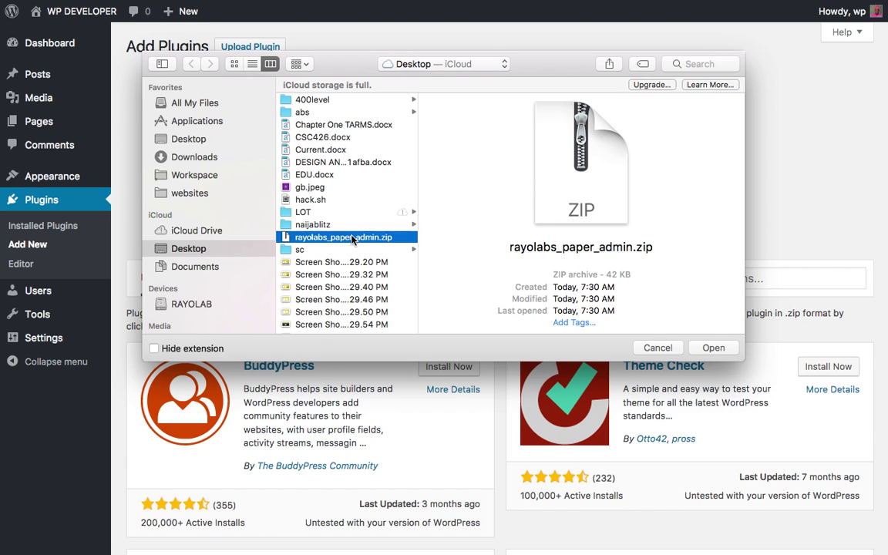
click(710, 347)
click(579, 172)
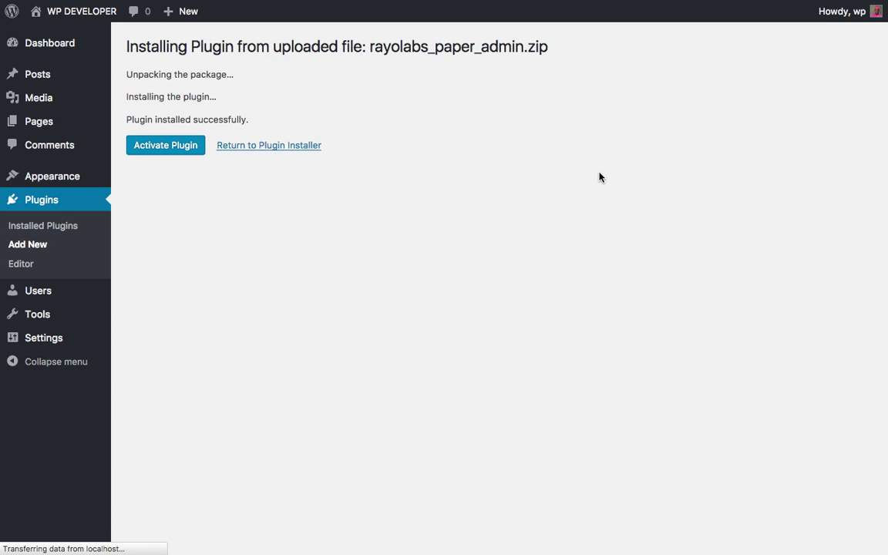
Activate the RayoLabs Content King plugin from the installation results page.
click(162, 157)
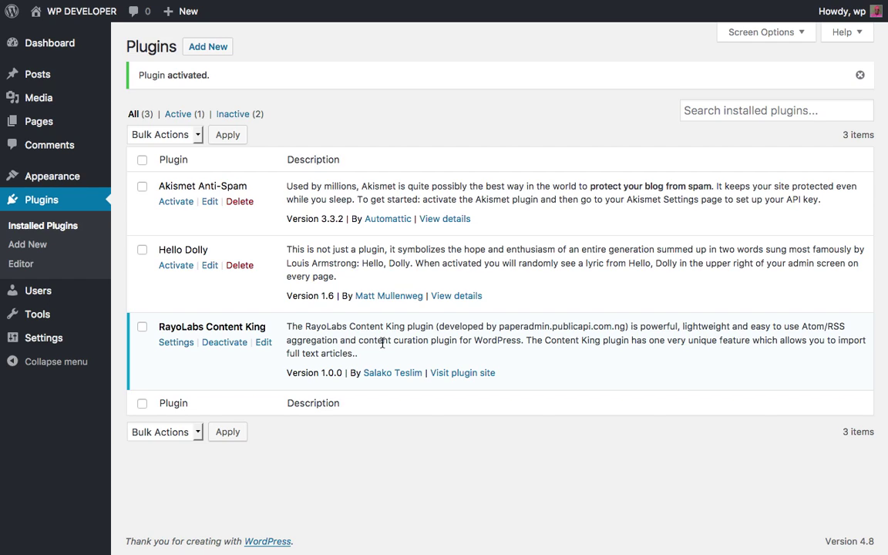
Open the RayoLabs Content King settings and copy the site token from PaperAdmin's site details.
click(167, 349)
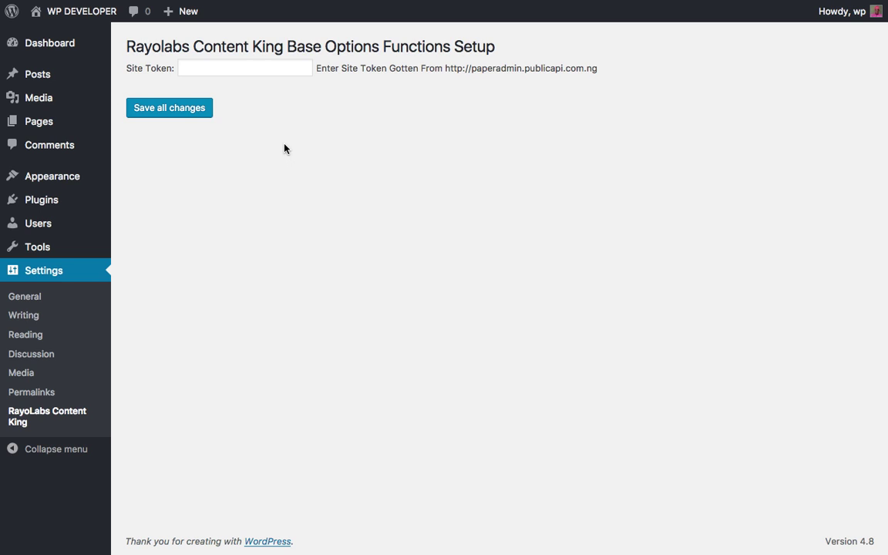
key(super+Tab)
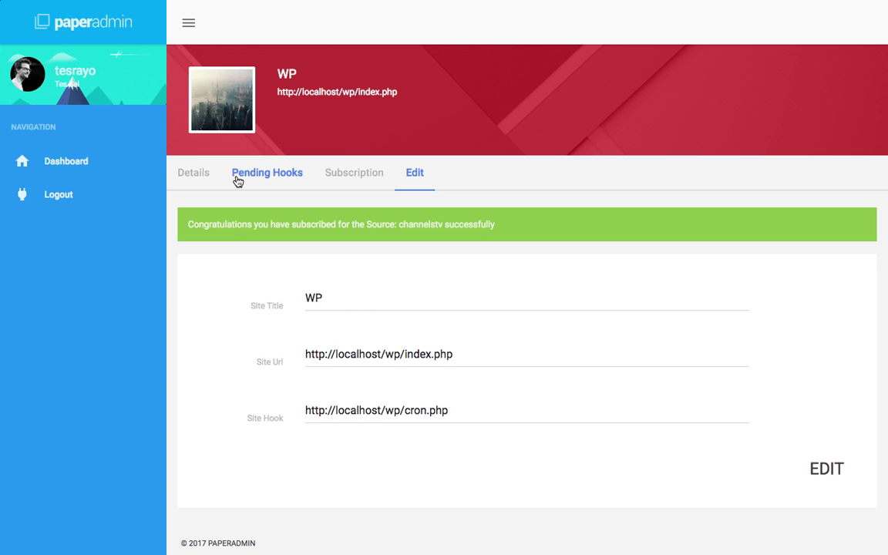
click(197, 178)
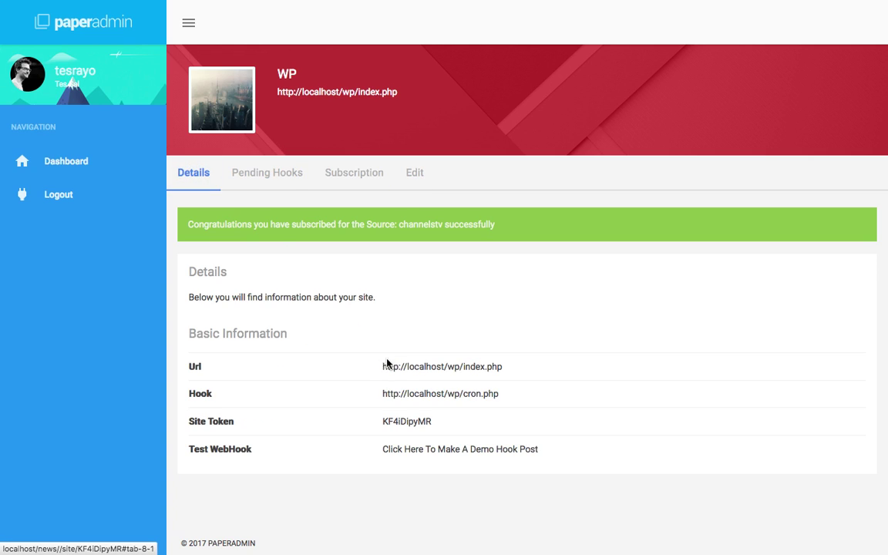
double_click(414, 420)
key(super+c)
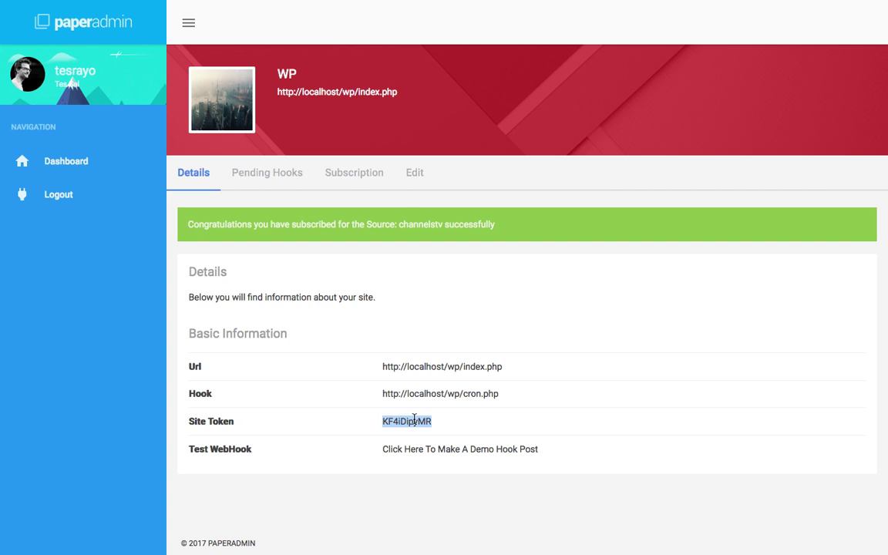
Paste the site token into the Site Token field and save, re-pasting the complete token and saving again.
key(ctrl+Left)
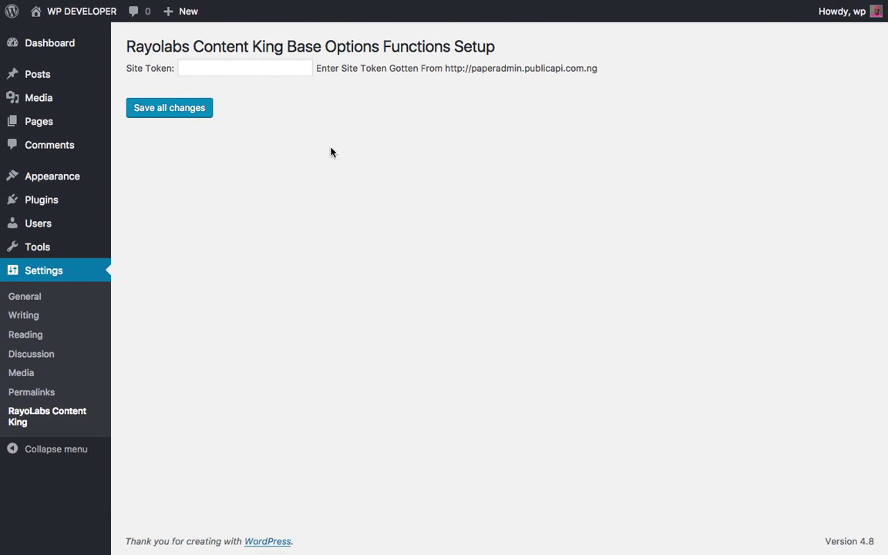
click(222, 71)
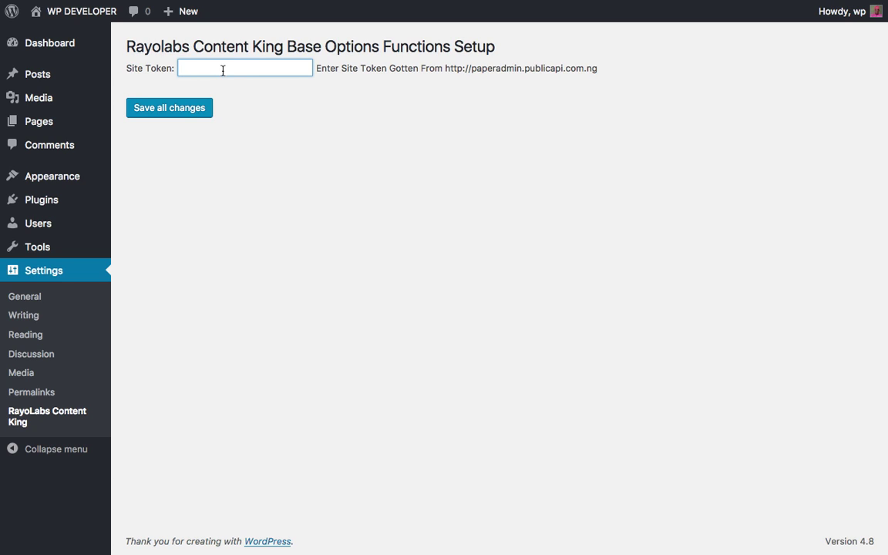
key(super+v)
click(204, 113)
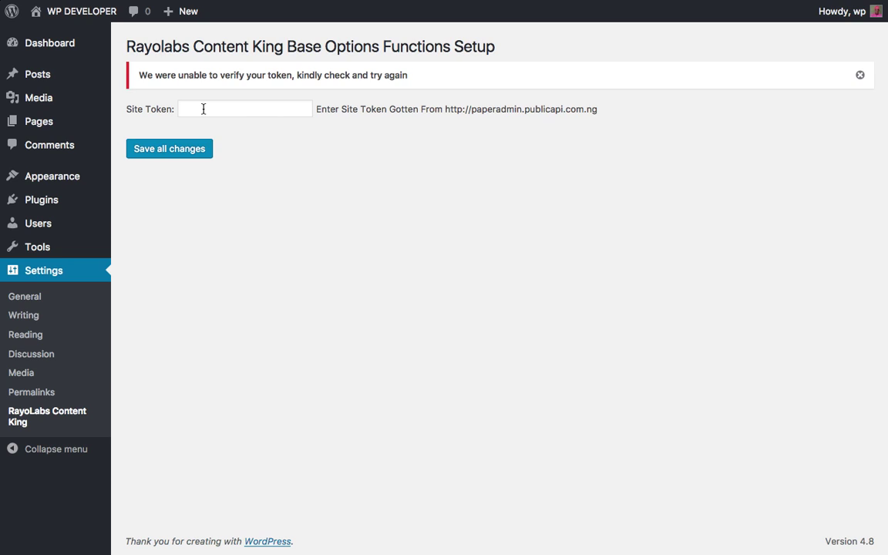
click(204, 108)
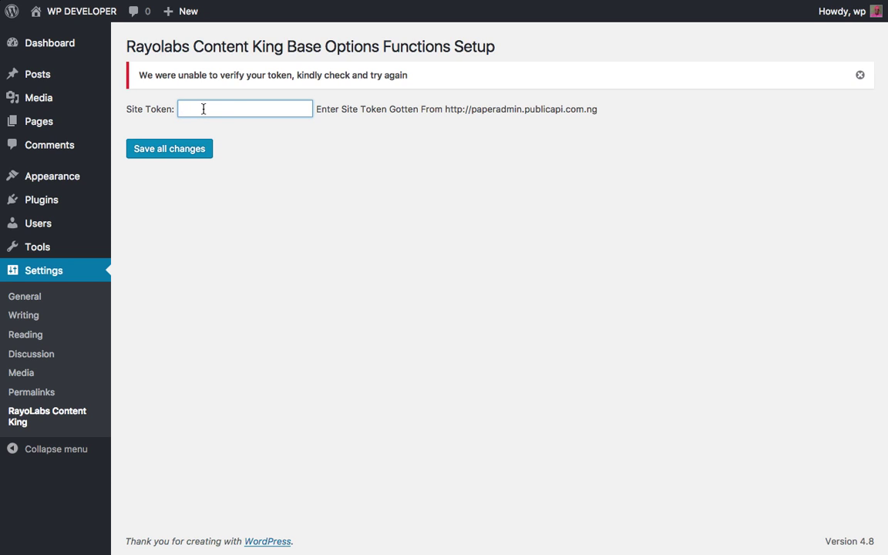
key(ctrl+v)
click(186, 157)
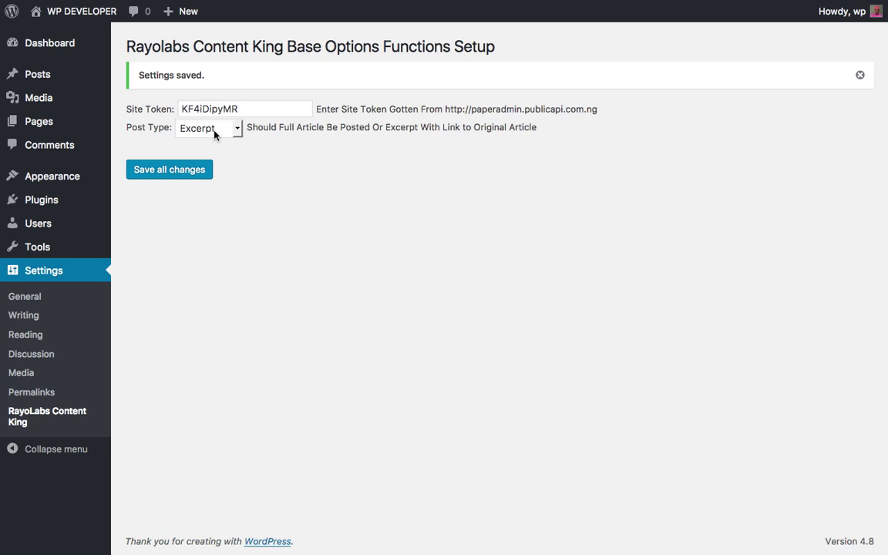
Save Full Article as the Content King post type, then check the WordPress Posts list.
click(238, 131)
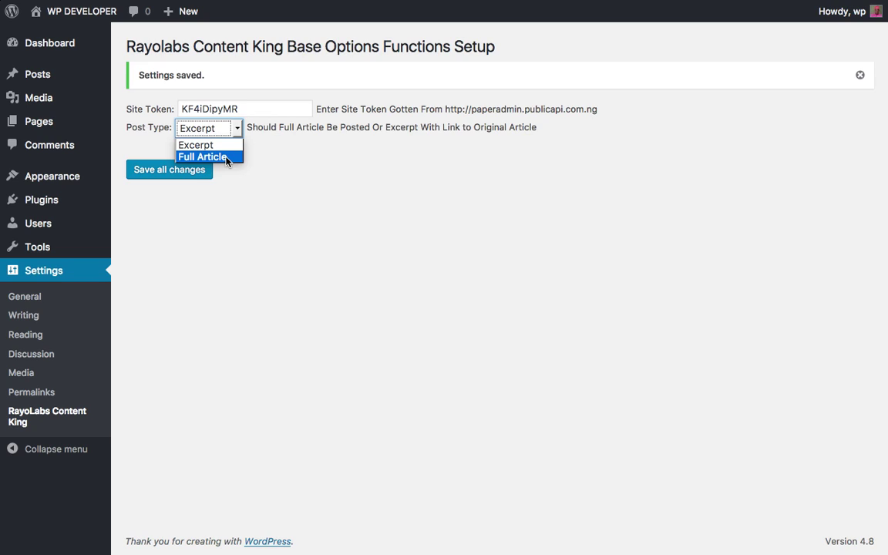
click(228, 158)
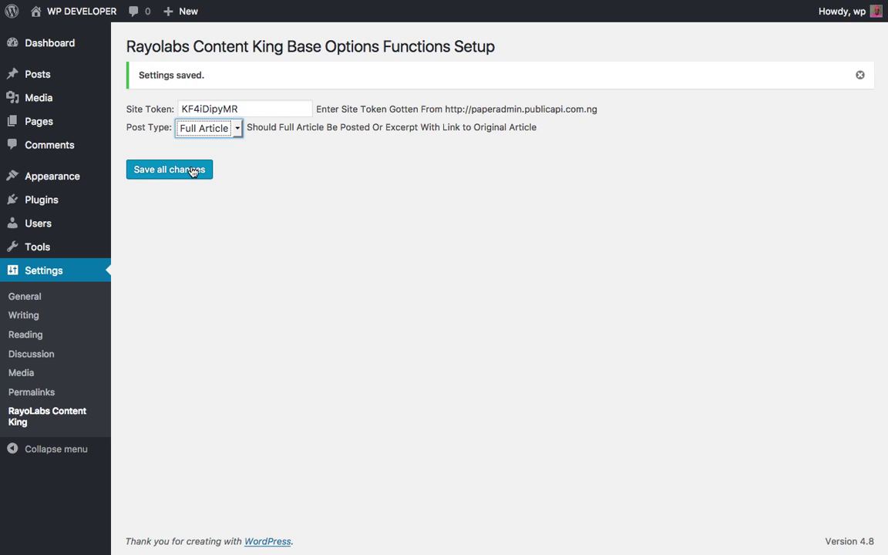
click(193, 171)
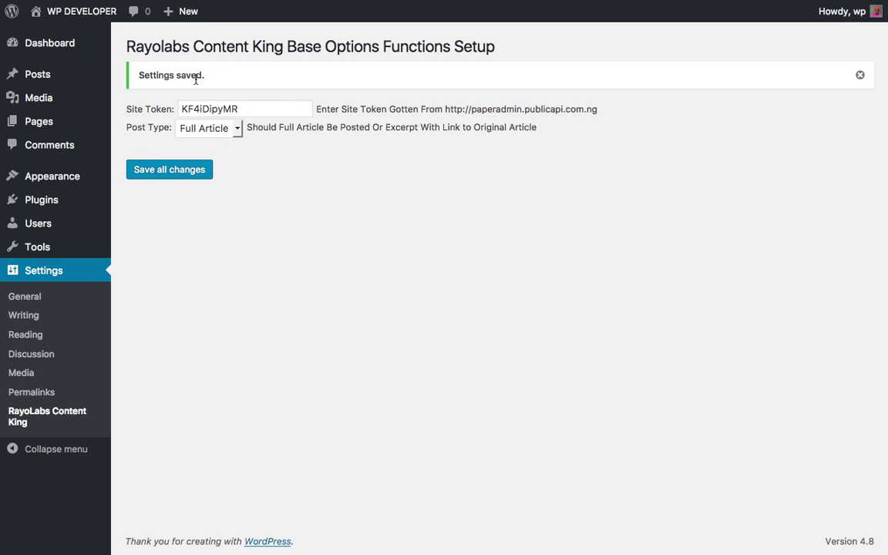
click(70, 81)
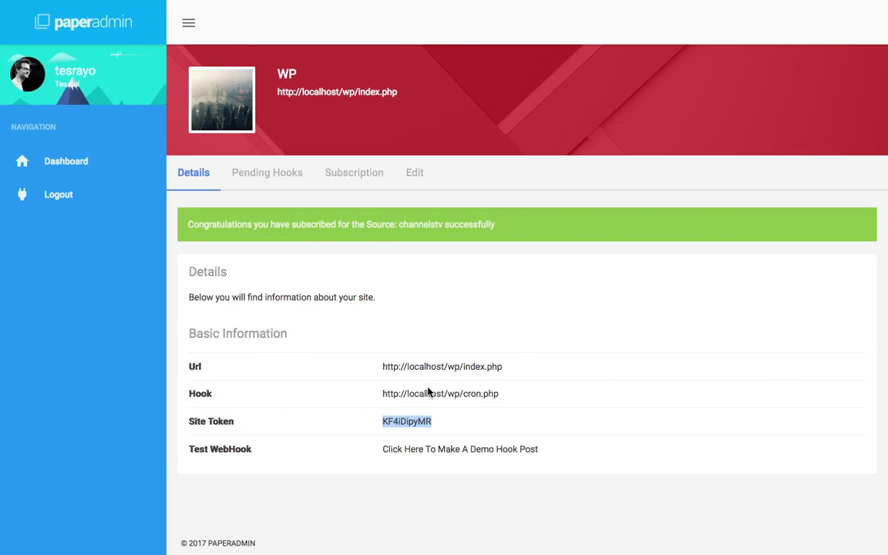
Send a demo hook post from PaperAdmin and return to the WordPress Posts page.
click(484, 454)
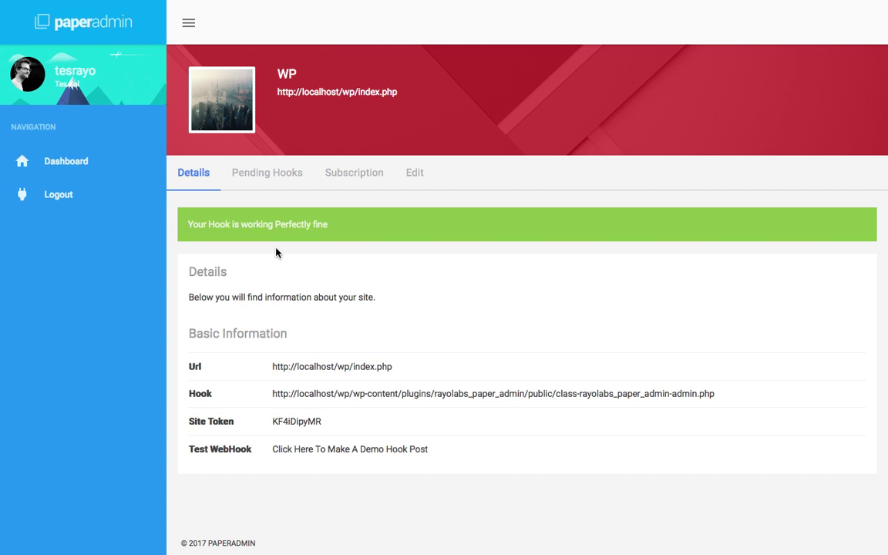
key(ctrl+Left)
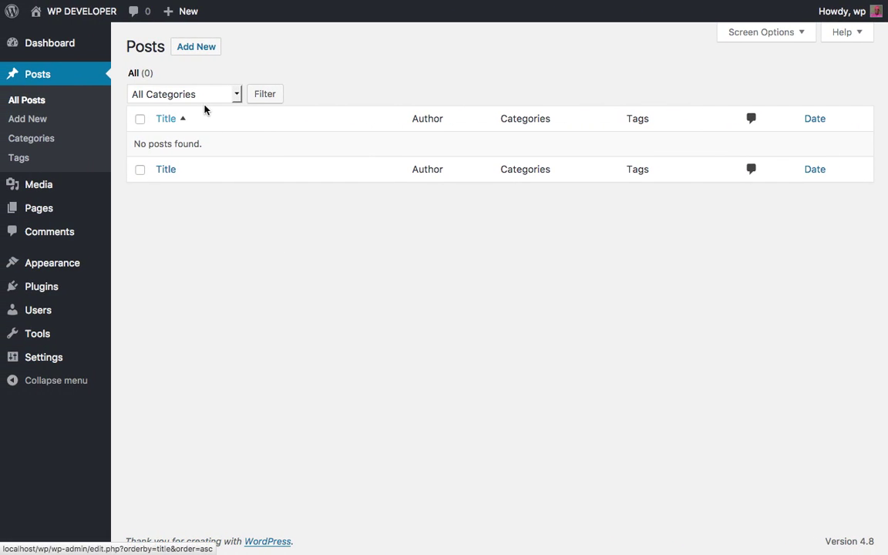
Reload the Posts list and view the published 'A Demo Hook Test' post on the site.
key(super+r)
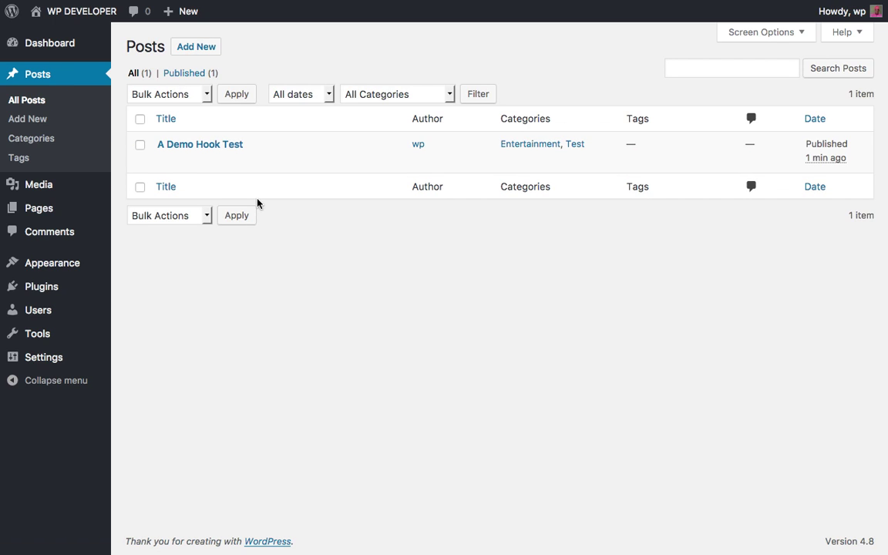
mouse_move(242, 176)
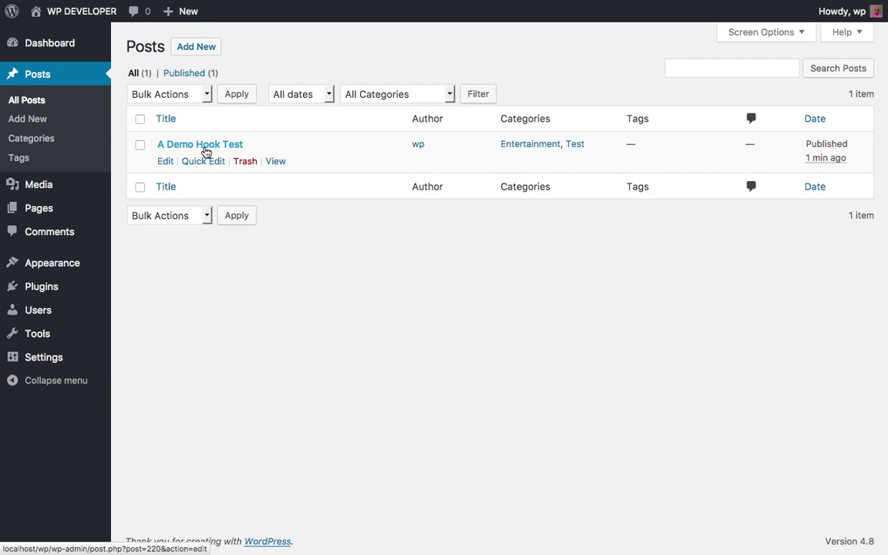
click(272, 162)
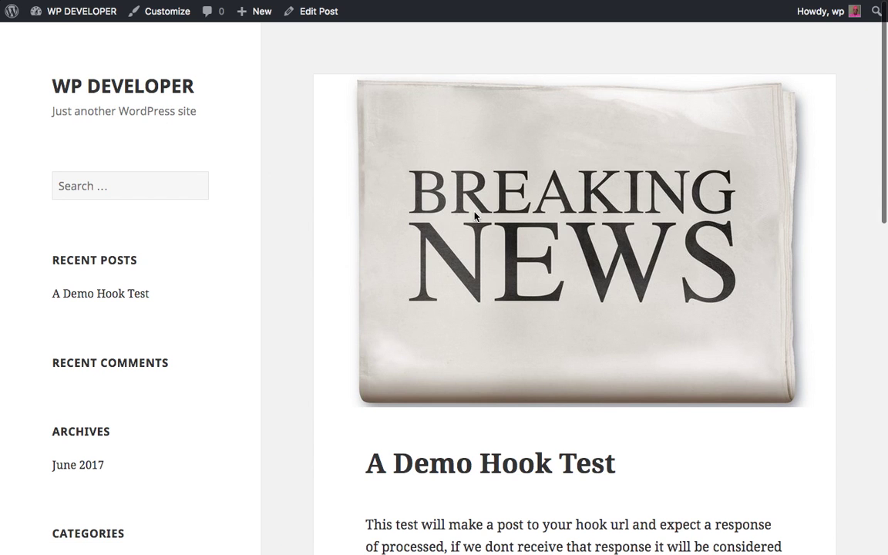
scroll(475, 223, down, 5)
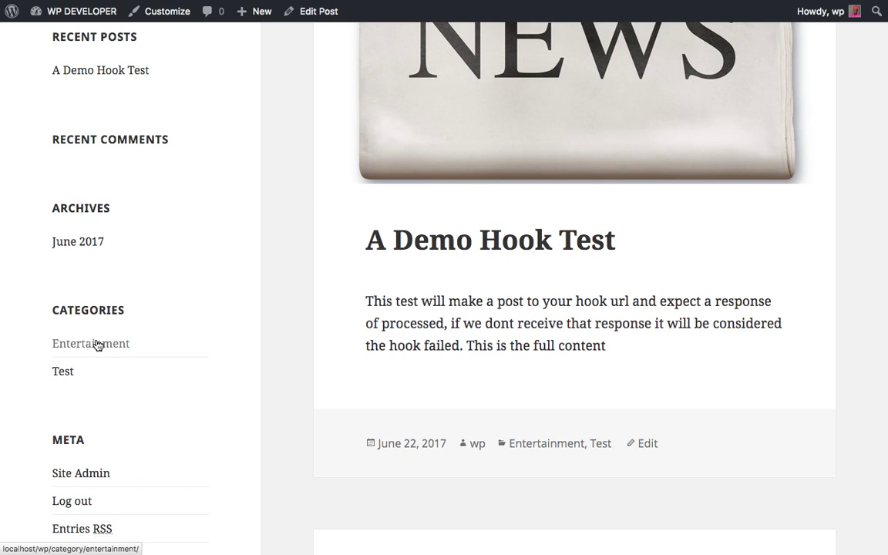
Open the Entertainment category archive listing the demo hook post.
click(98, 345)
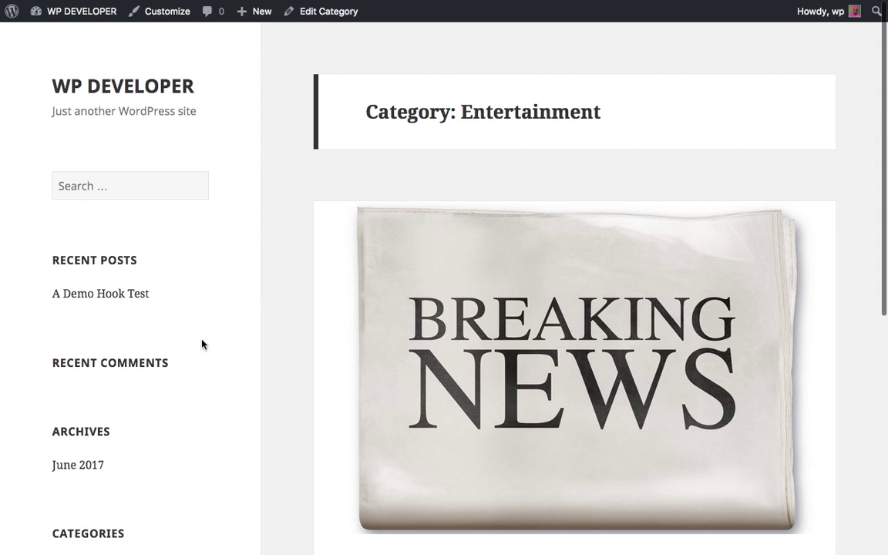
scroll(356, 358, down, 3)
scroll(356, 359, down, 2)
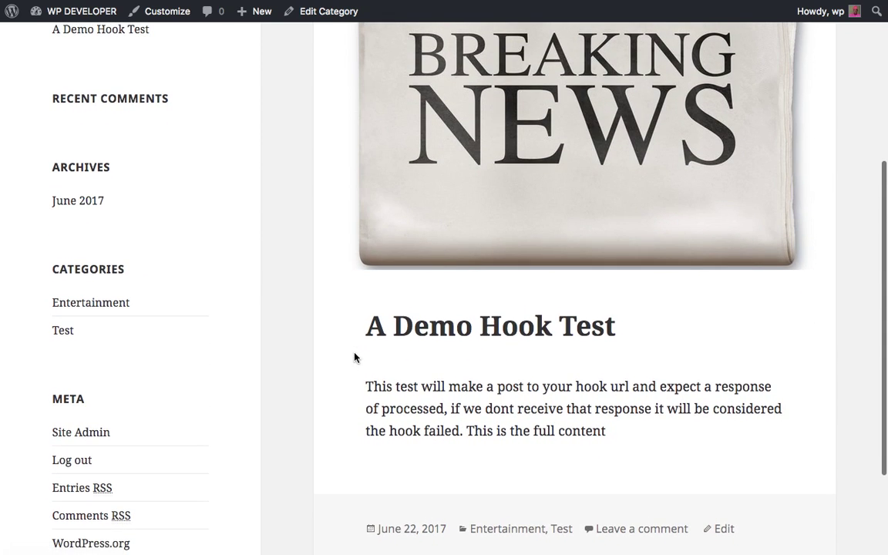
scroll(355, 357, up, 5)
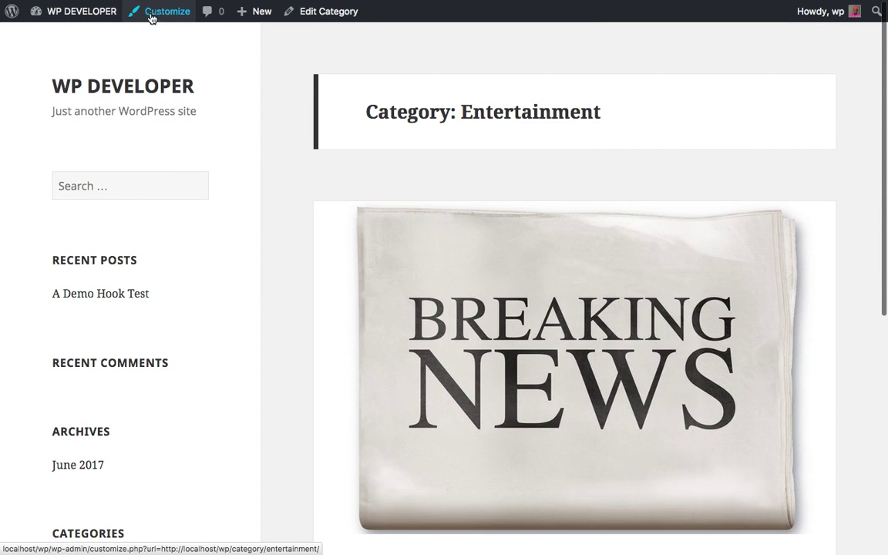
Save Excerpt as the RayoLabs Content King post type, then check the Posts list.
click(75, 17)
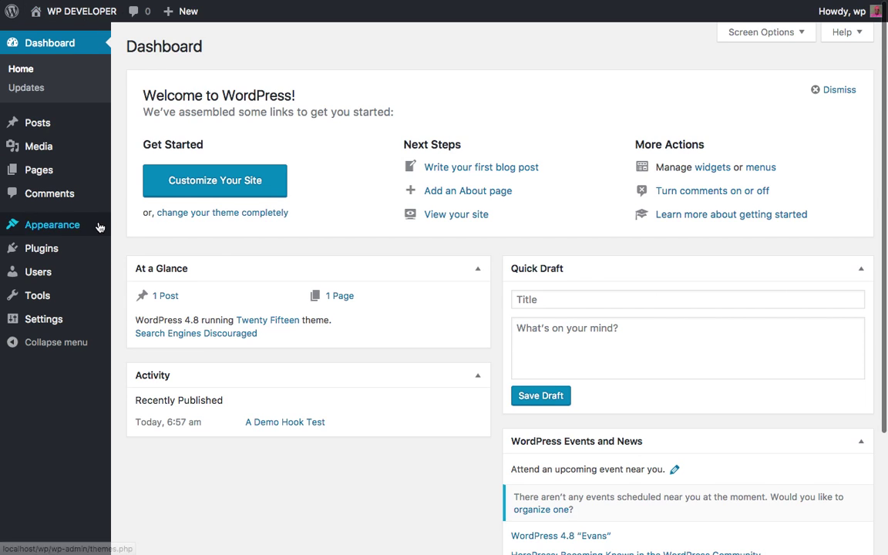
mouse_move(83, 248)
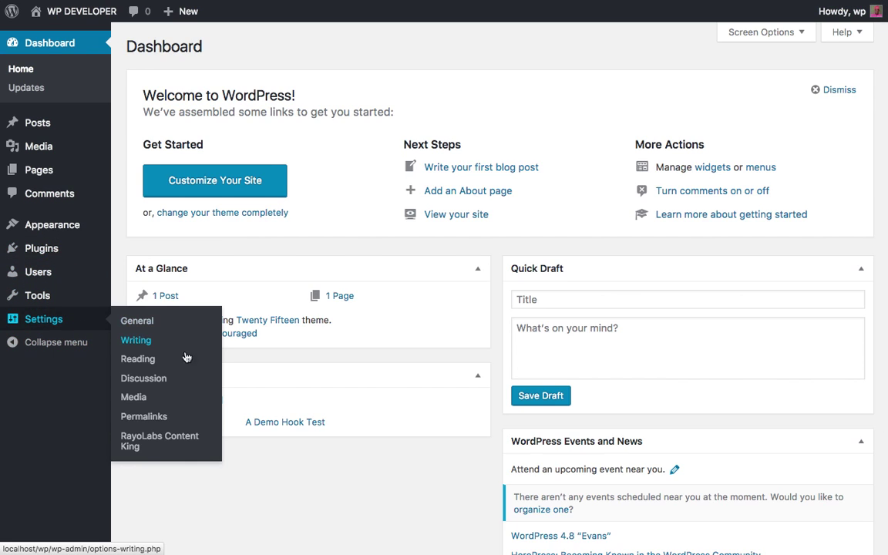
click(164, 448)
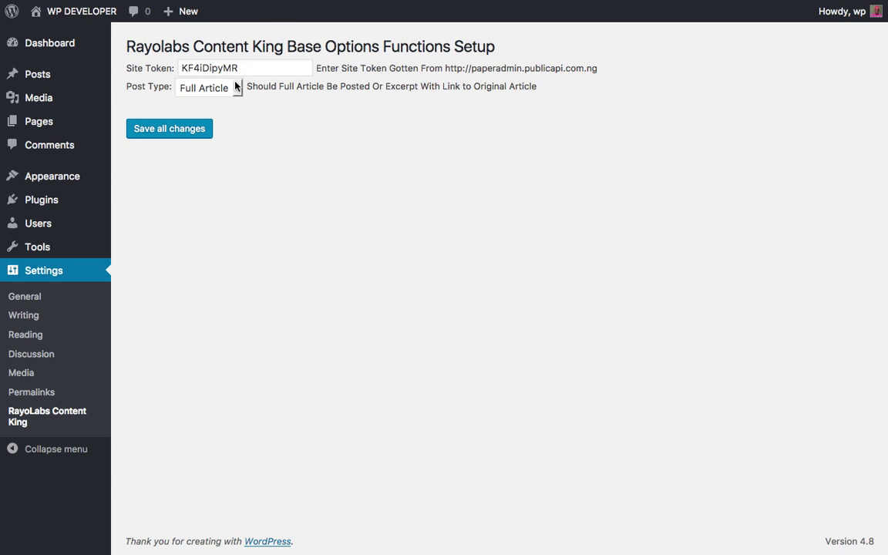
click(207, 87)
click(221, 105)
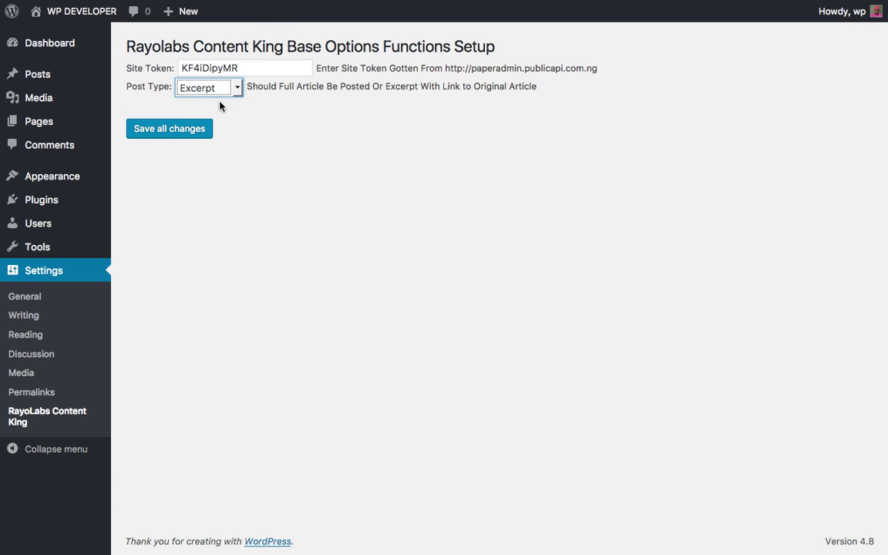
click(190, 127)
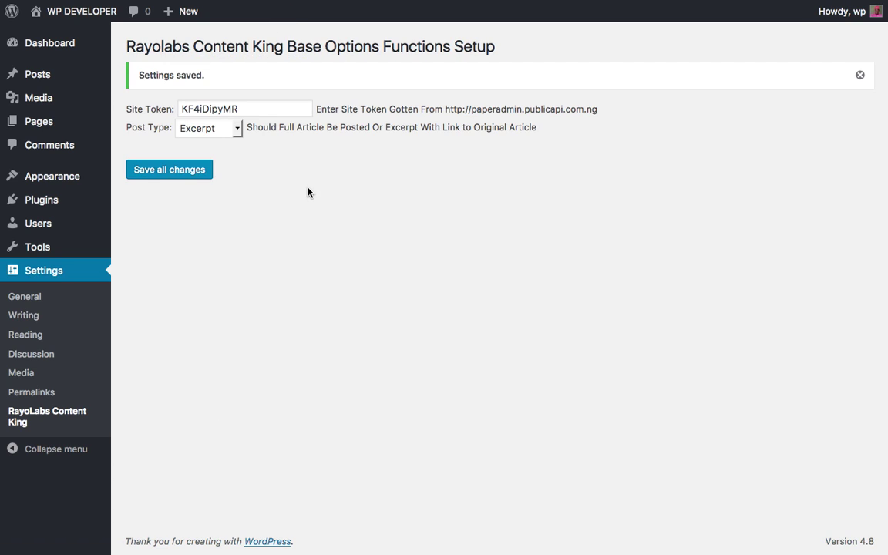
click(60, 82)
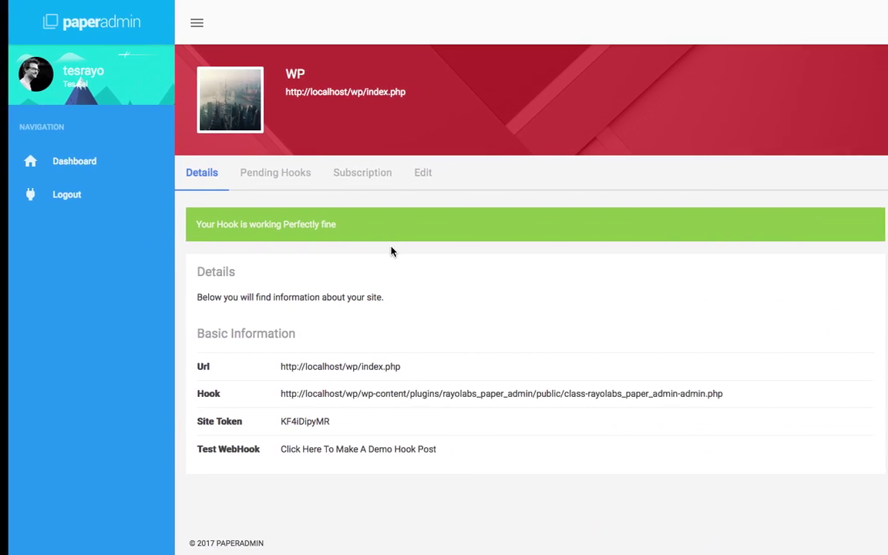
Send another demo hook post from PaperAdmin and return to the WordPress Posts list.
click(408, 452)
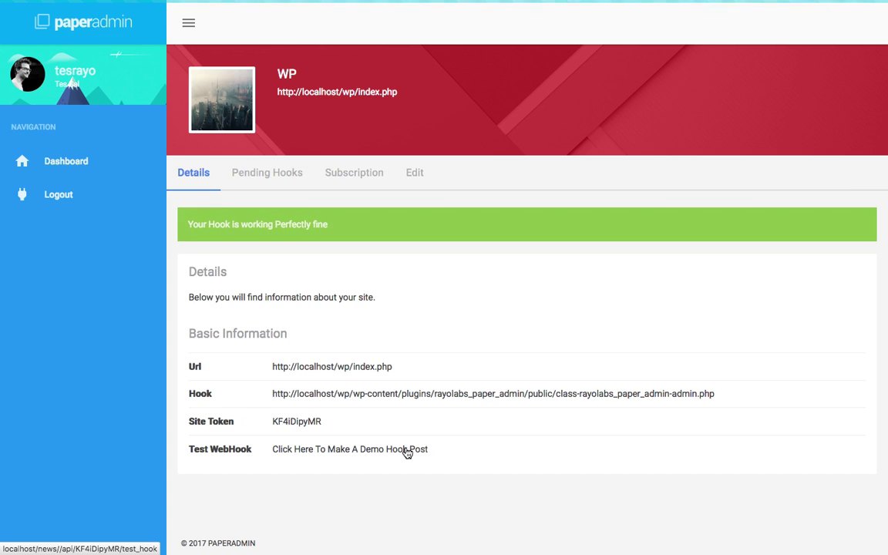
key(ctrl+Left)
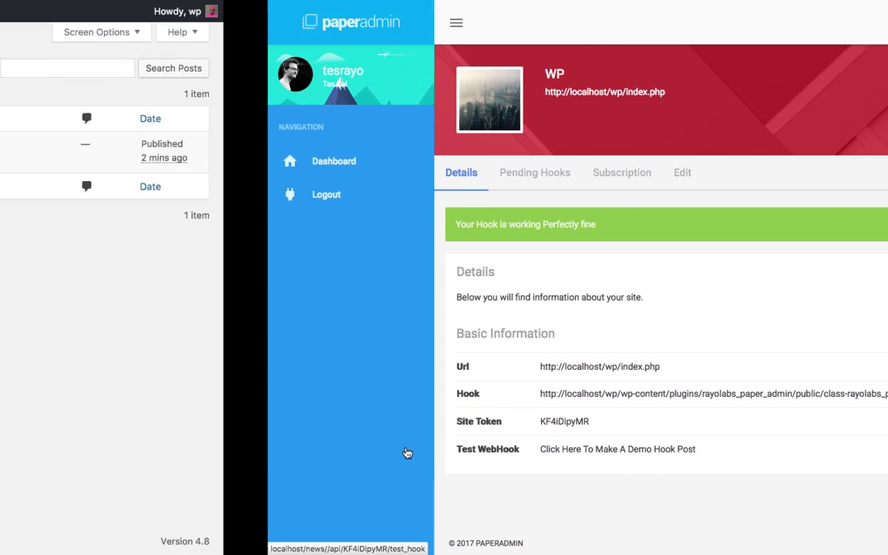